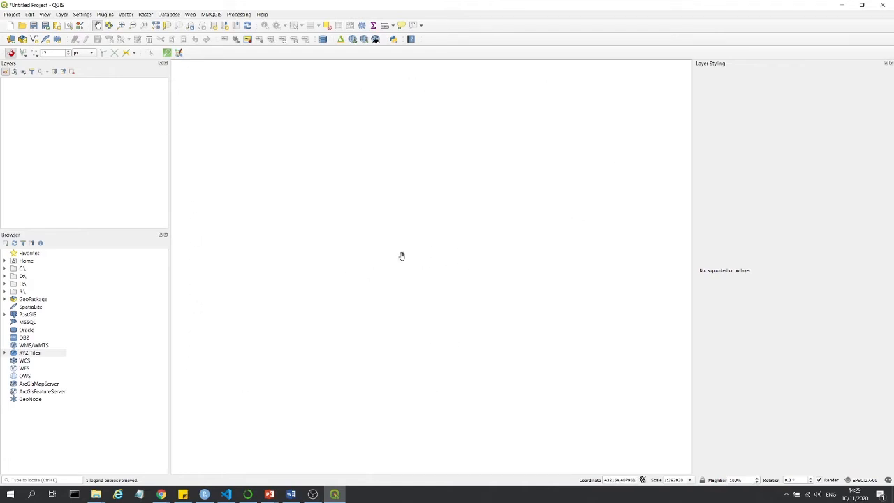
{"action": "scroll", "coordinate": [402, 256], "scroll_direction": "down", "scroll_amount": 2}
{"action": "scroll", "coordinate": [365, 210], "scroll_direction": "down", "scroll_amount": 1}
{"action": "scroll", "coordinate": [365, 209], "scroll_direction": "up", "scroll_amount": 1}
{"action": "left_click", "coordinate": [30, 15]}
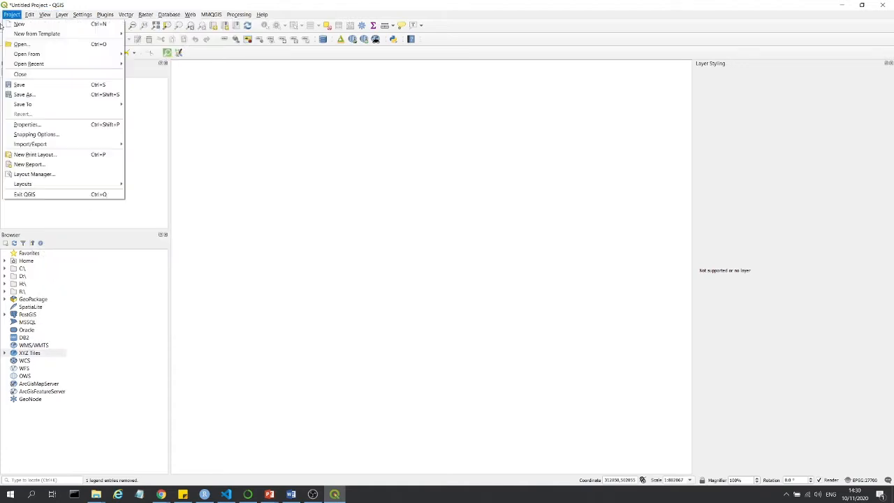
{"action": "left_click", "coordinate": [323, 122]}
{"action": "left_click", "coordinate": [122, 14]}
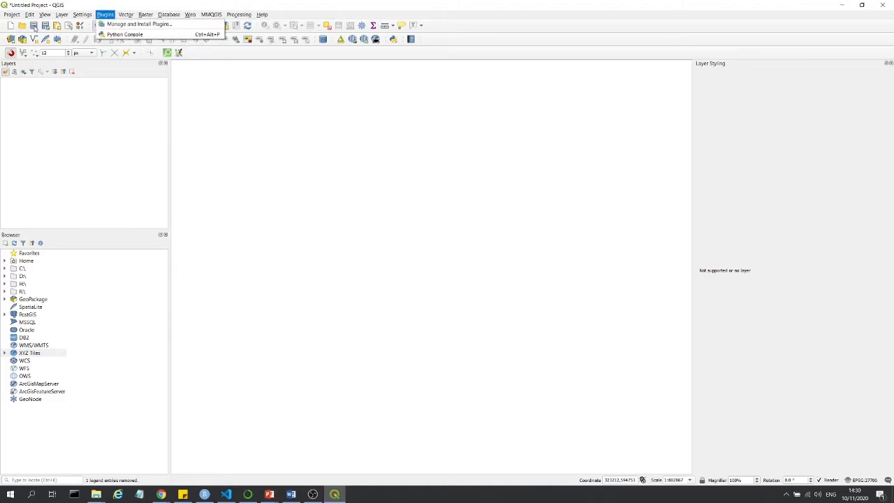
{"action": "left_click", "coordinate": [351, 106]}
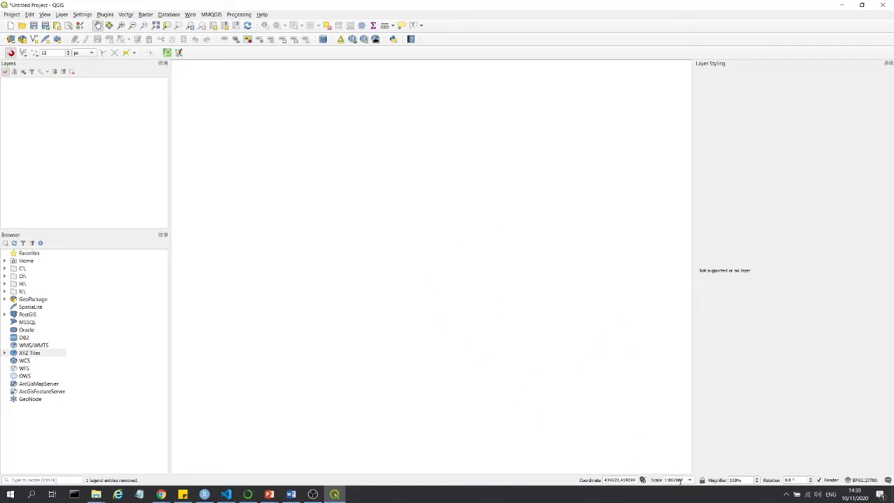
- Set the project coordinate reference system to WGS 84 (EPSG:4326)
{"action": "left_click", "coordinate": [864, 482]}
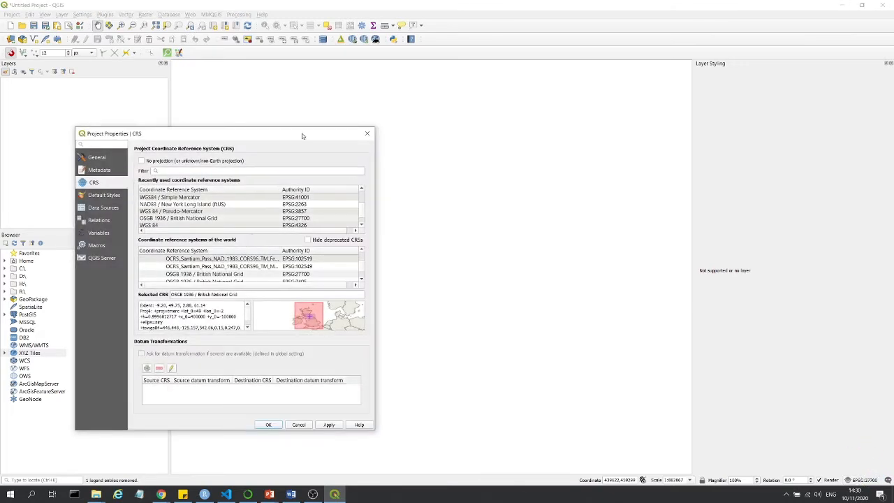
{"action": "left_click_drag", "start_coordinate": [303, 135], "coordinate": [480, 134]}
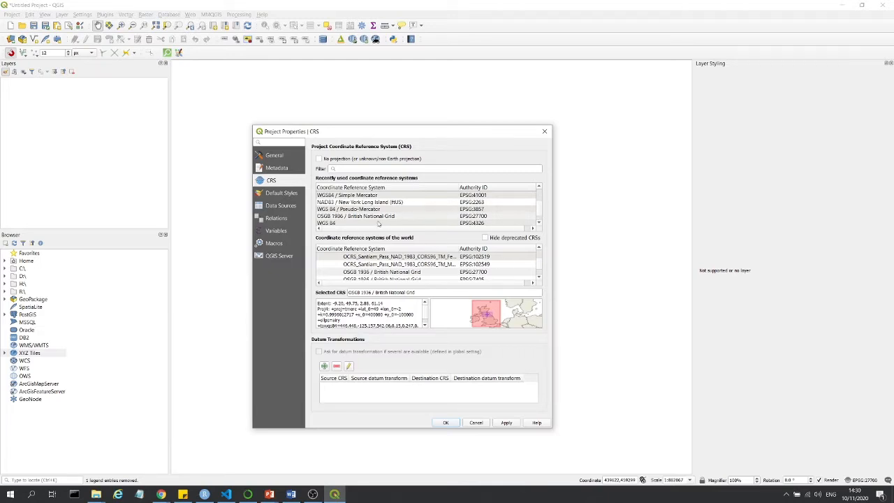
{"action": "left_click", "coordinate": [380, 224]}
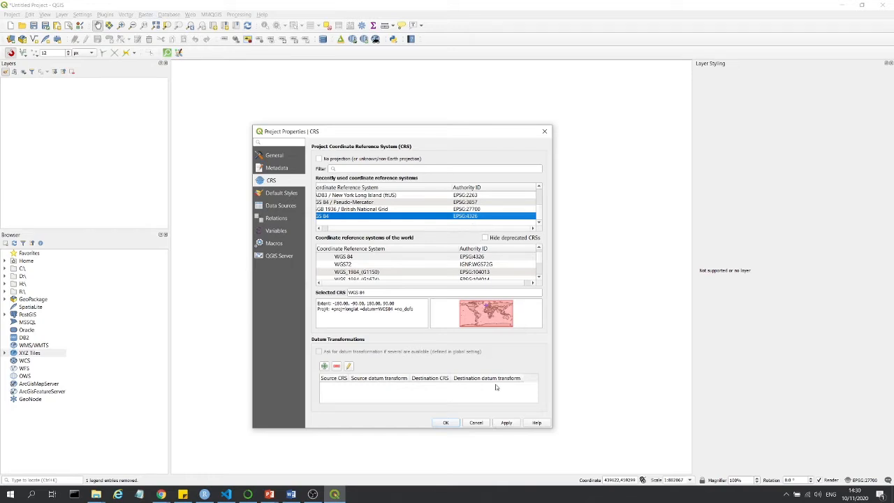
{"action": "left_click", "coordinate": [454, 424]}
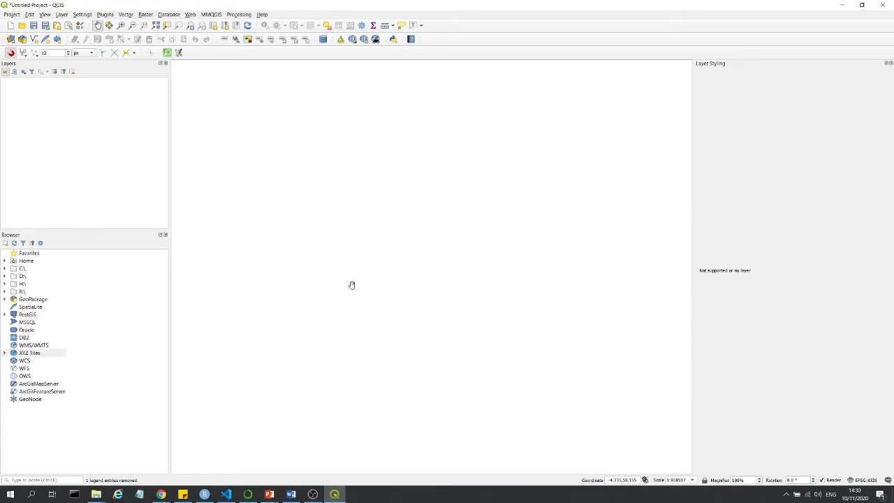
- Check the QuickMapServices entry in the plugin manager and close the manager
{"action": "left_click", "coordinate": [108, 14]}
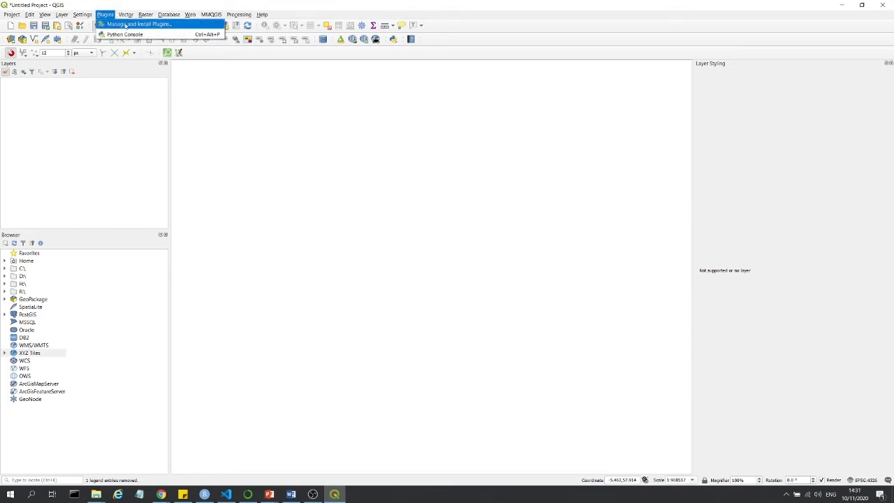
{"action": "left_click", "coordinate": [127, 25]}
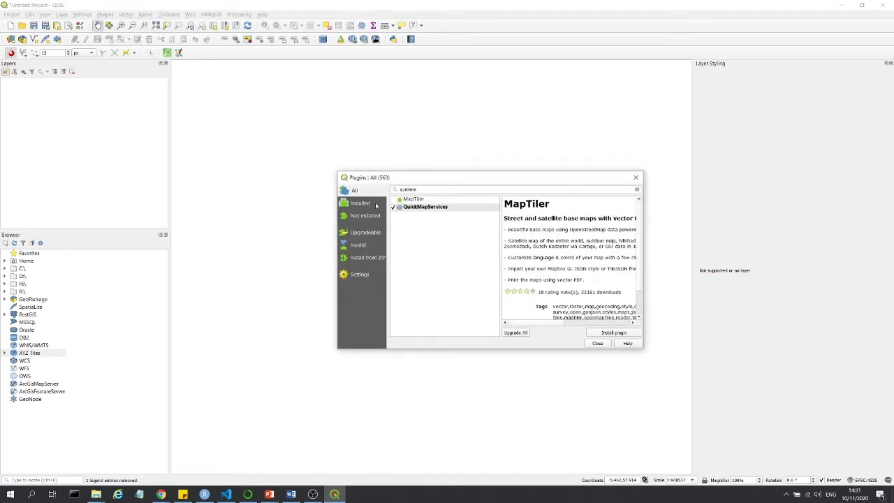
{"action": "left_click", "coordinate": [426, 208]}
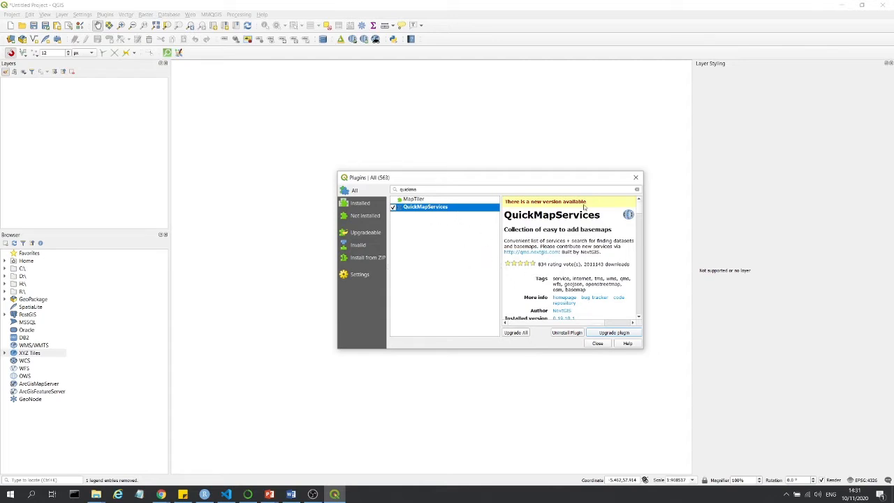
{"action": "left_click", "coordinate": [636, 177]}
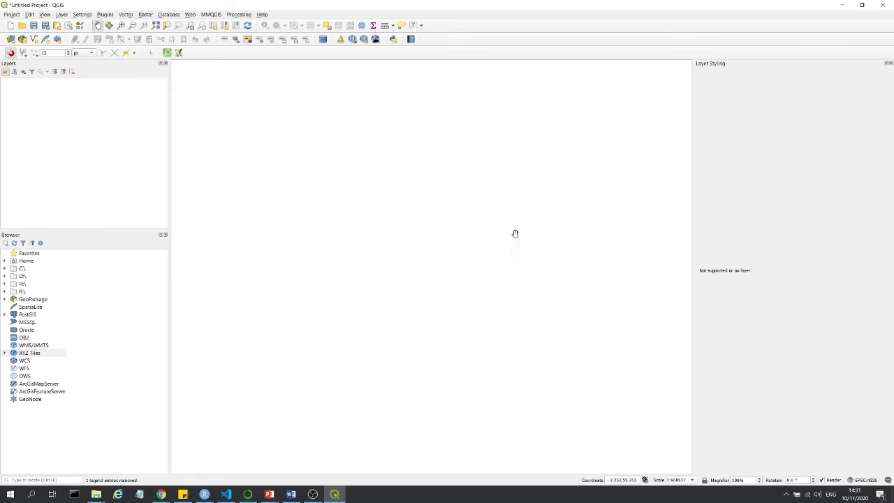
- Add the OSM Standard basemap to the project from QuickMapServices
{"action": "left_click", "coordinate": [144, 15]}
{"action": "mouse_move", "coordinate": [192, 15]}
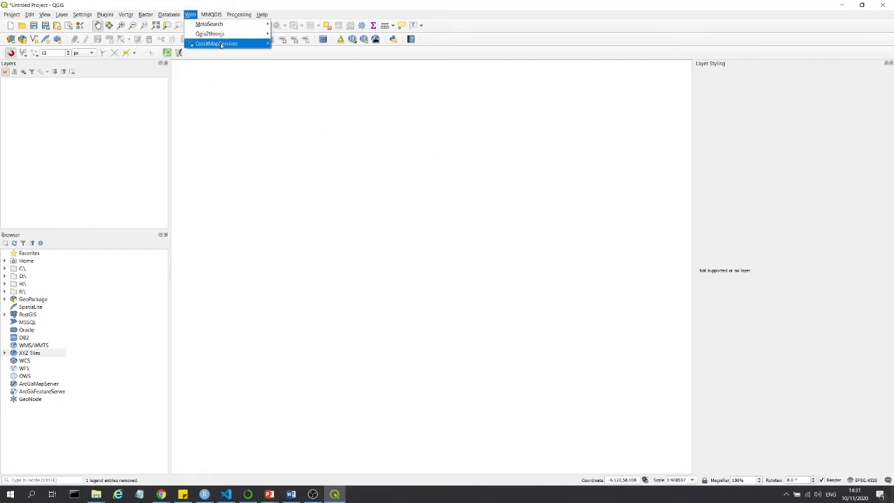
{"action": "mouse_move", "coordinate": [231, 43]}
{"action": "mouse_move", "coordinate": [305, 74]}
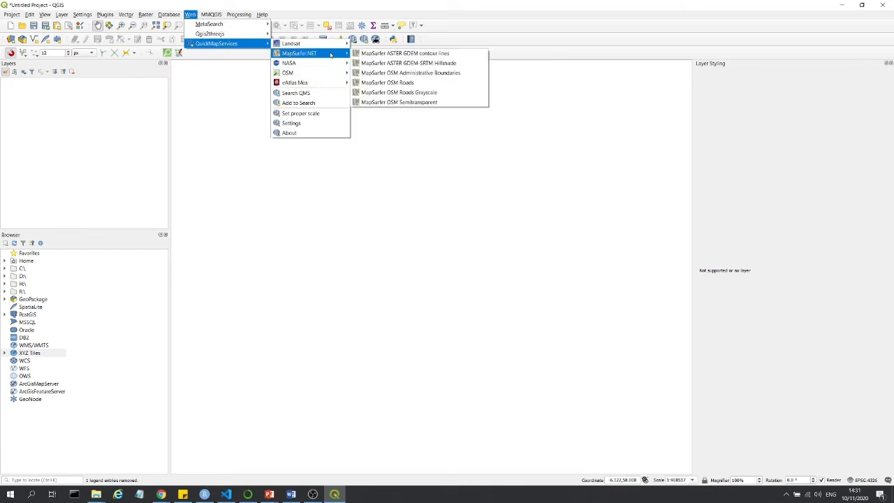
{"action": "mouse_move", "coordinate": [332, 66]}
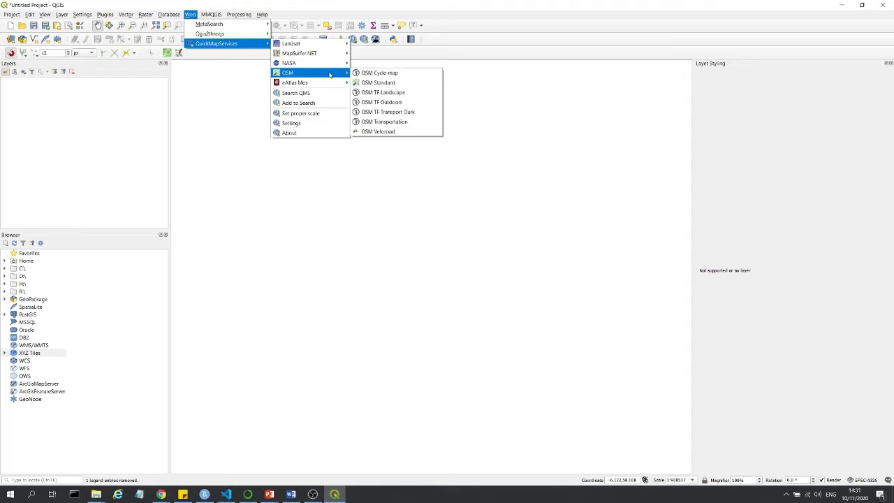
{"action": "left_click", "coordinate": [378, 82]}
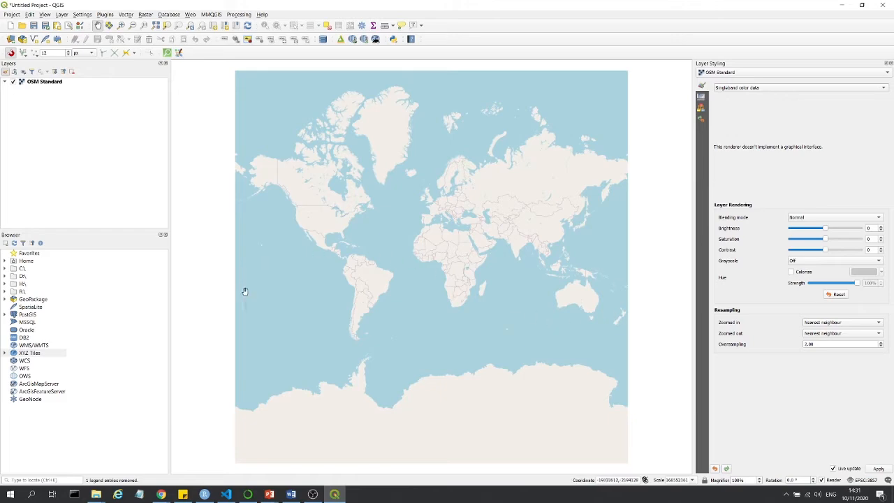
- Examine the OSM Standard basemap around central Manchester and check the project's coordinate reference system
{"action": "scroll", "coordinate": [433, 219], "scroll_direction": "up", "scroll_amount": 4}
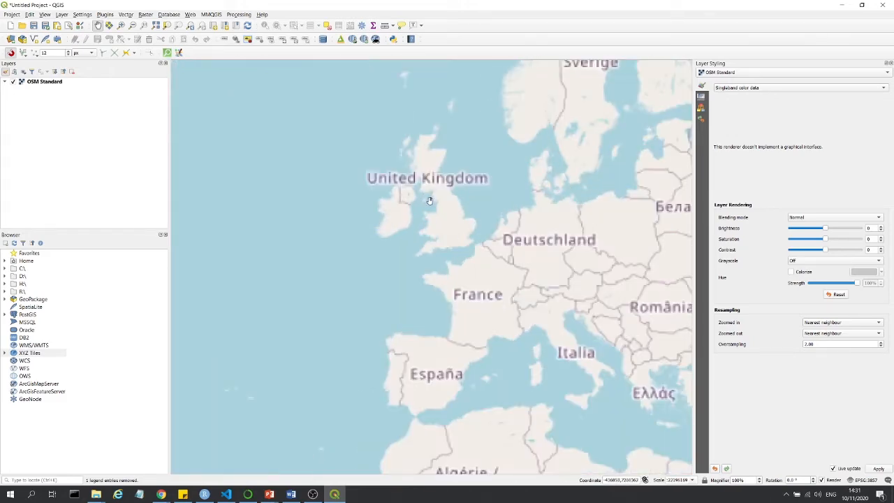
{"action": "scroll", "coordinate": [432, 202], "scroll_direction": "up", "scroll_amount": 4}
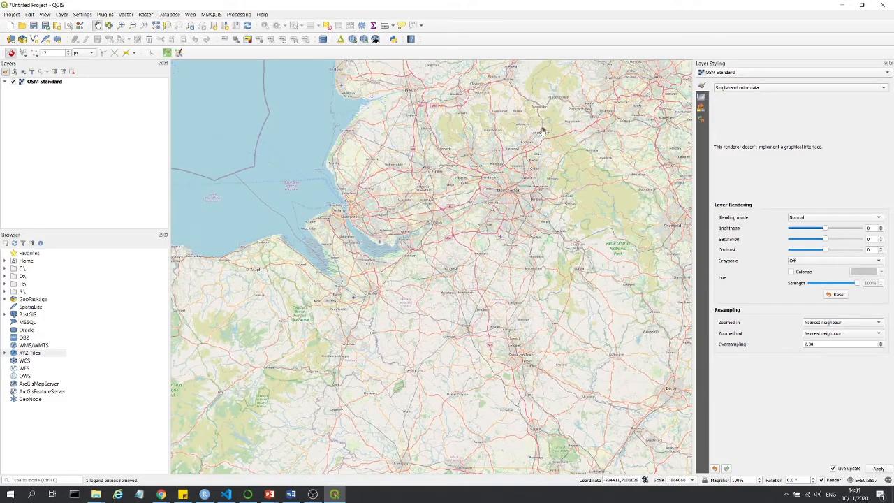
{"action": "scroll", "coordinate": [523, 182], "scroll_direction": "up", "scroll_amount": 3}
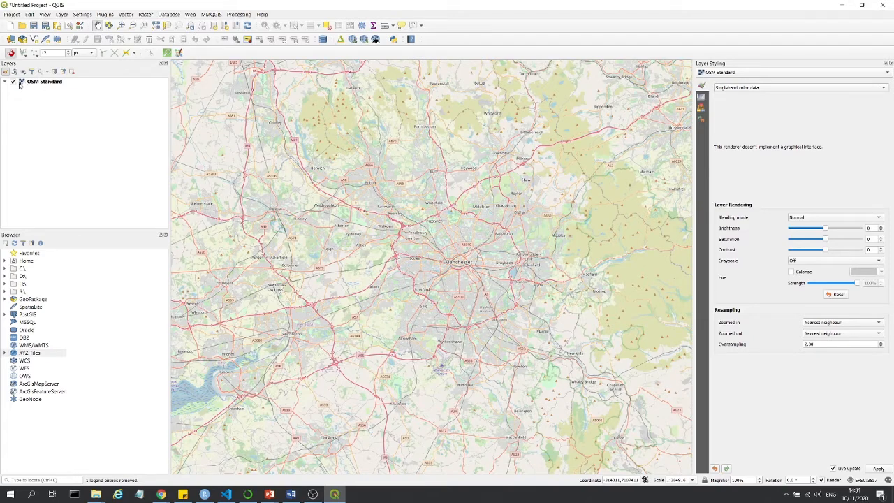
{"action": "left_click_drag", "start_coordinate": [385, 203], "coordinate": [363, 177]}
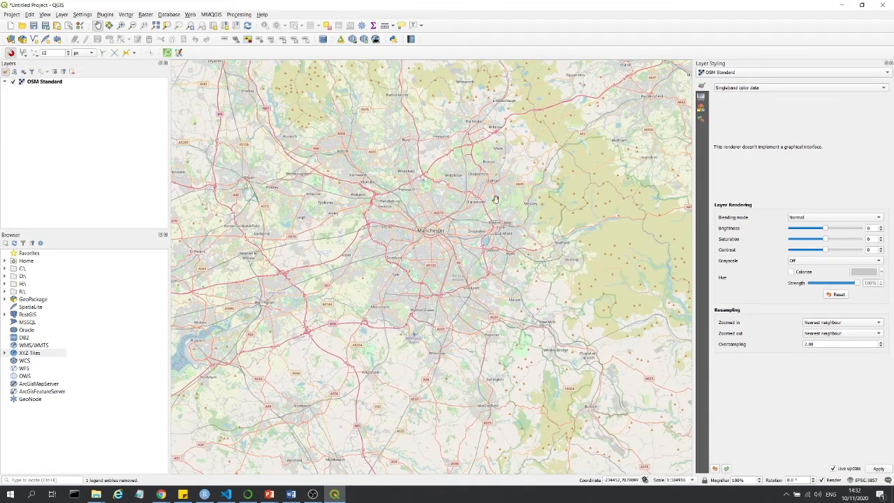
{"action": "scroll", "coordinate": [450, 185], "scroll_direction": "up", "scroll_amount": 1}
{"action": "scroll", "coordinate": [415, 287], "scroll_direction": "up", "scroll_amount": 4}
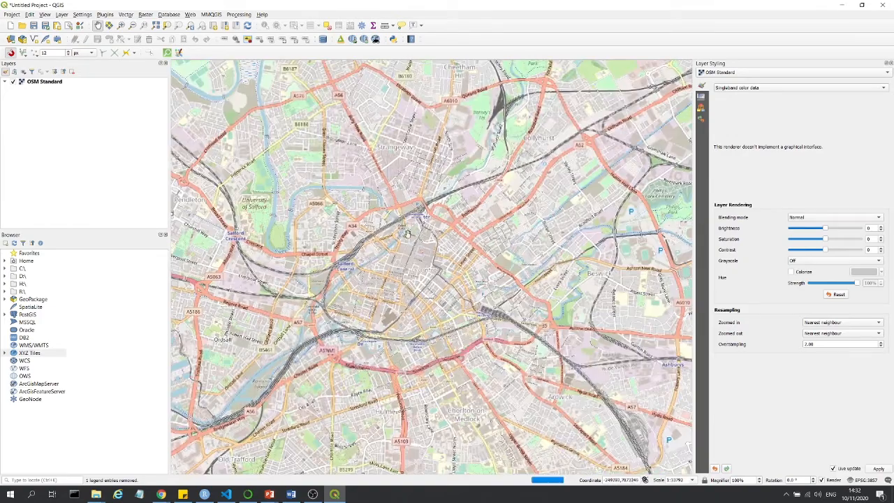
{"action": "scroll", "coordinate": [431, 213], "scroll_direction": "down", "scroll_amount": 1}
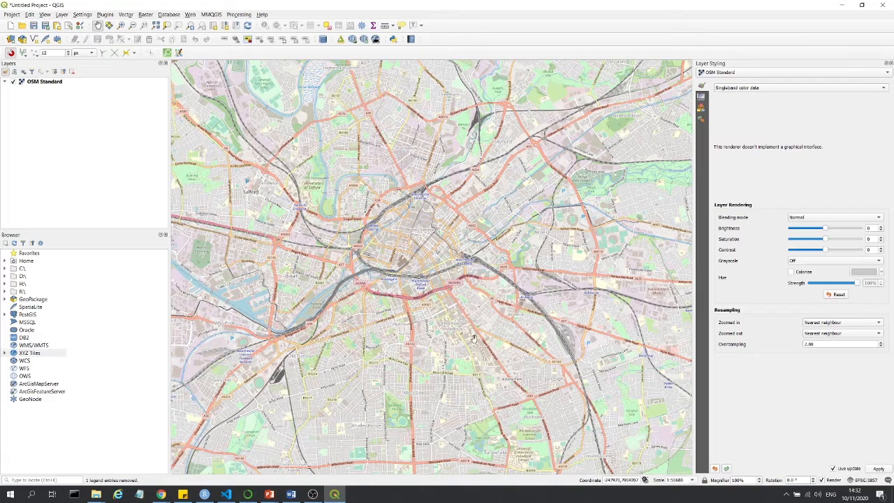
{"action": "left_click", "coordinate": [874, 482]}
{"action": "left_click", "coordinate": [548, 131]}
{"action": "scroll", "coordinate": [547, 131], "scroll_direction": "down", "scroll_amount": 2}
{"action": "left_click_drag", "start_coordinate": [495, 239], "coordinate": [462, 259]}
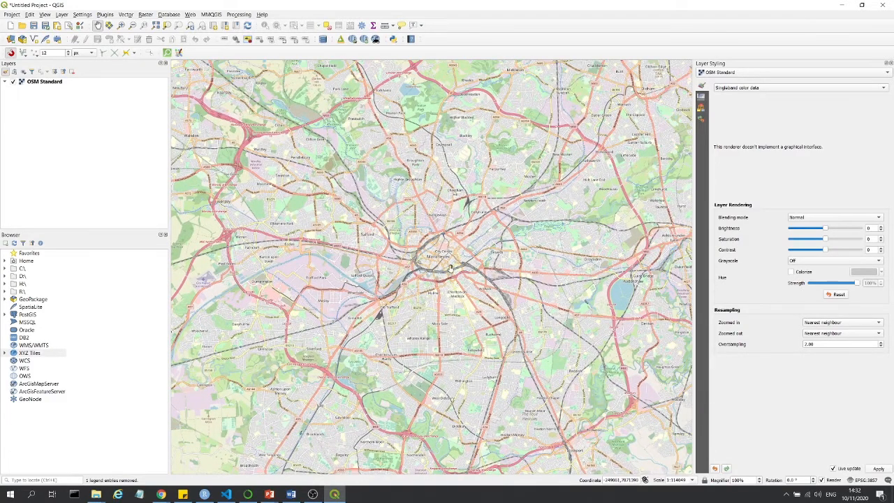
{"action": "left_click_drag", "start_coordinate": [450, 269], "coordinate": [462, 254]}
- Switch to File Explorer and add england_ct_2011.shp from the England_ct_2011 folder to the QGIS project as a layer above OSM Standard
{"action": "left_click", "coordinate": [96, 495]}
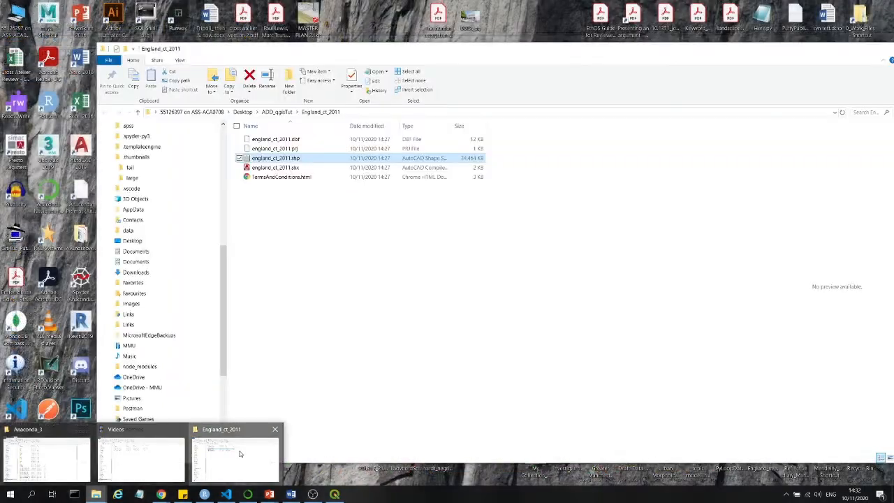
{"action": "left_click", "coordinate": [235, 451]}
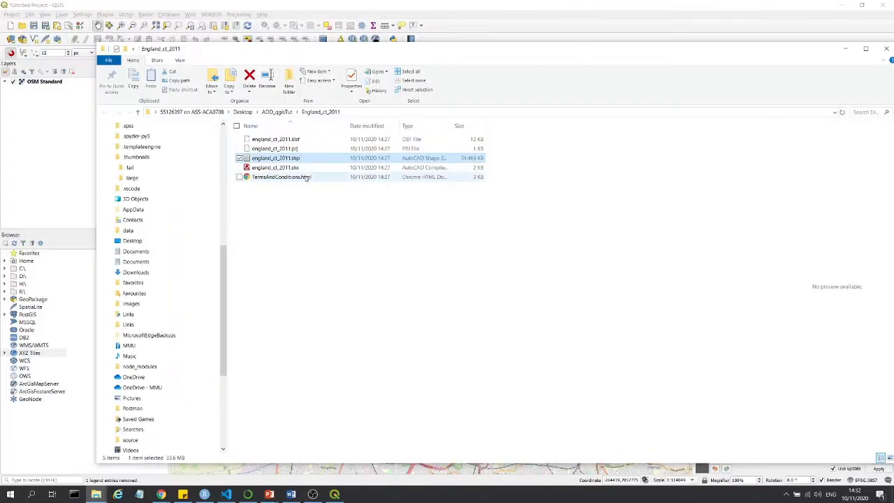
{"action": "left_click_drag", "start_coordinate": [341, 49], "coordinate": [524, 35]}
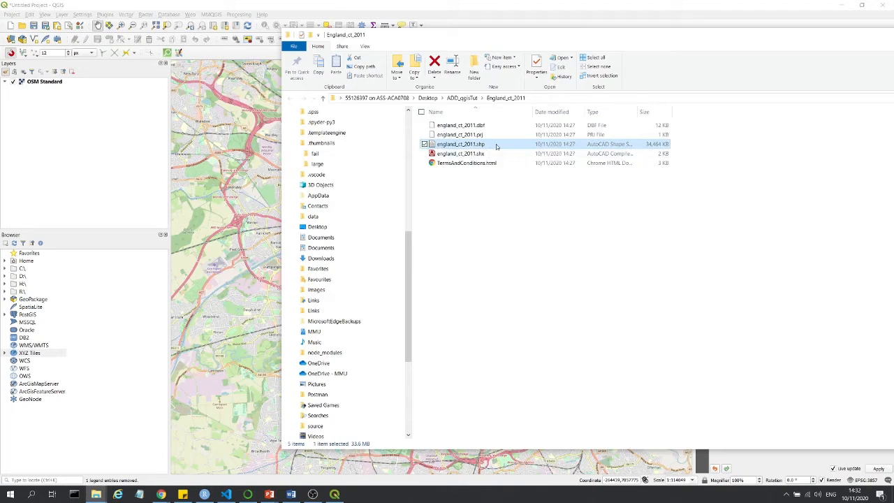
{"action": "left_click", "coordinate": [461, 125]}
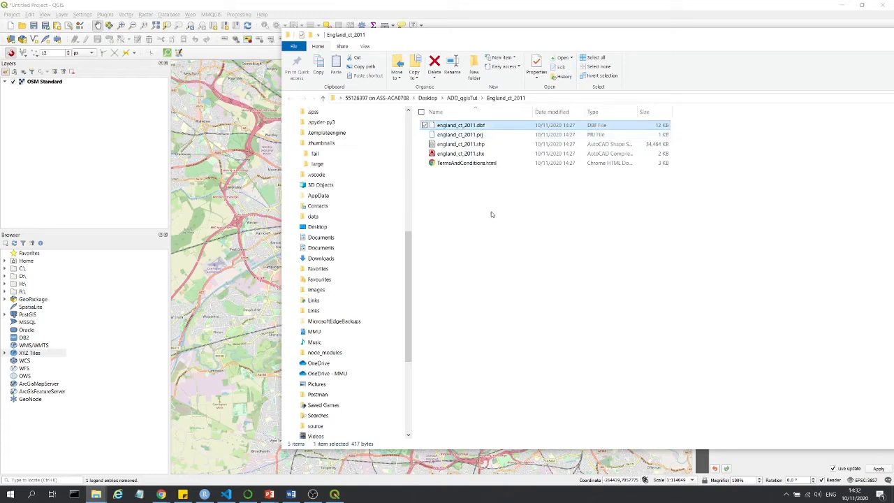
{"action": "left_click", "coordinate": [492, 136]}
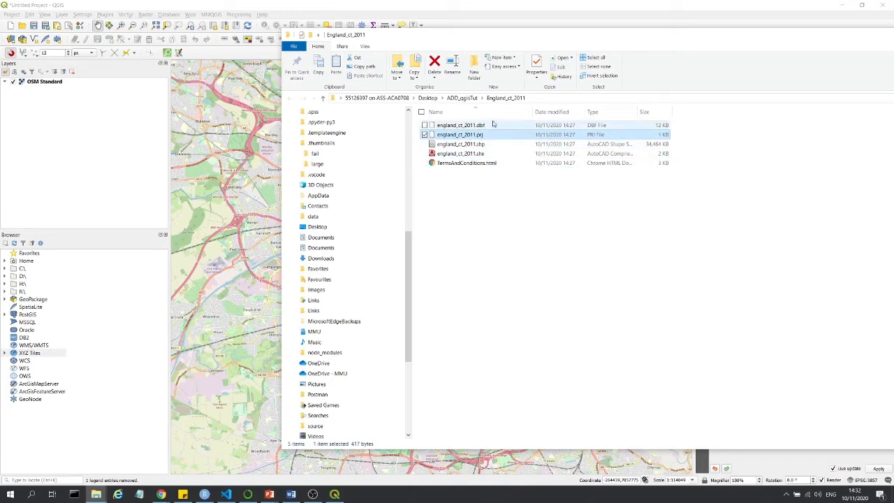
{"action": "left_click", "coordinate": [489, 144]}
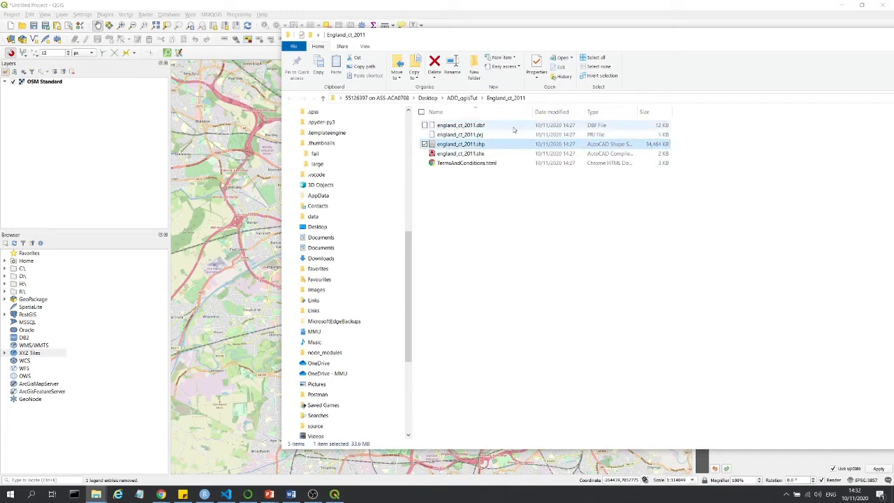
{"action": "left_click_drag", "start_coordinate": [493, 144], "coordinate": [48, 143]}
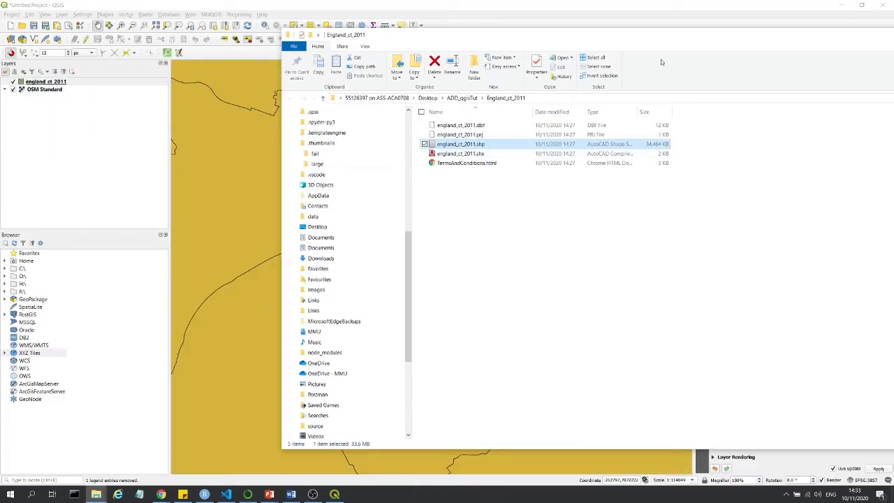
{"action": "left_click_drag", "start_coordinate": [847, 31], "coordinate": [664, 42]}
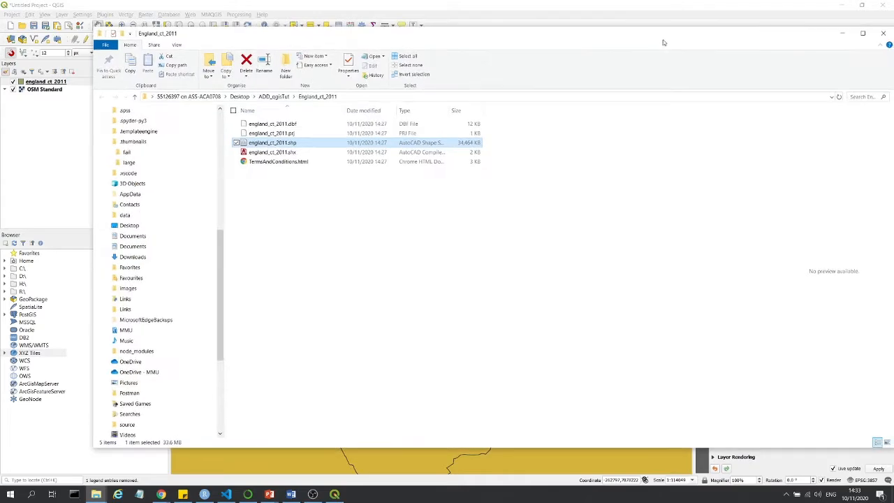
{"action": "left_click", "coordinate": [842, 35]}
- View the england_ct_2011 boundaries across the whole of England and the styling settings of both map layers
{"action": "scroll", "coordinate": [413, 213], "scroll_direction": "down", "scroll_amount": 5}
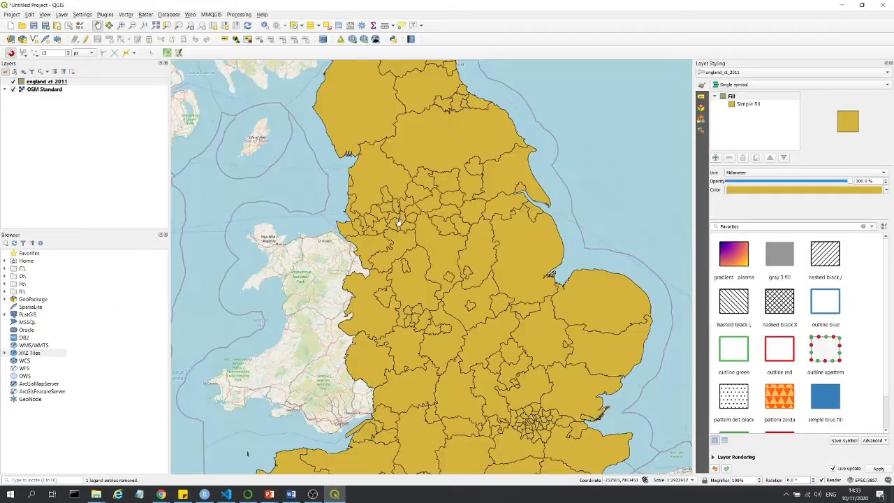
{"action": "scroll", "coordinate": [398, 223], "scroll_direction": "down", "scroll_amount": 1}
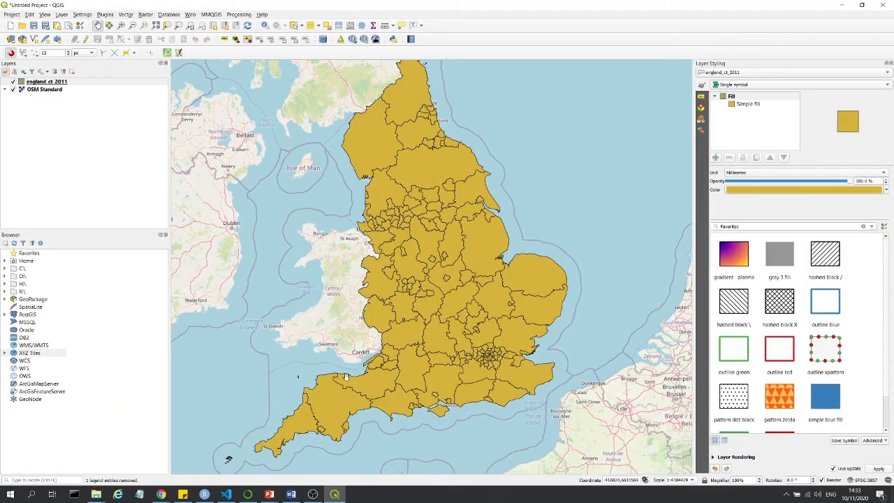
{"action": "scroll", "coordinate": [458, 185], "scroll_direction": "down", "scroll_amount": 1}
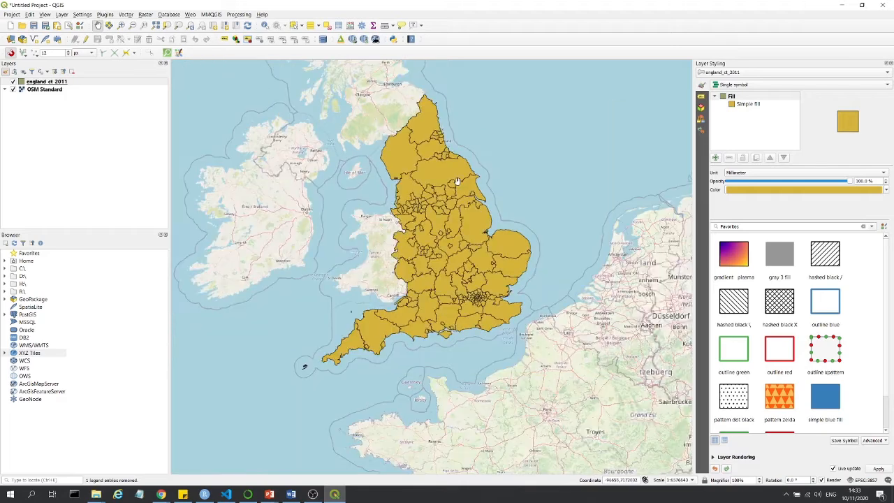
{"action": "left_click", "coordinate": [72, 83]}
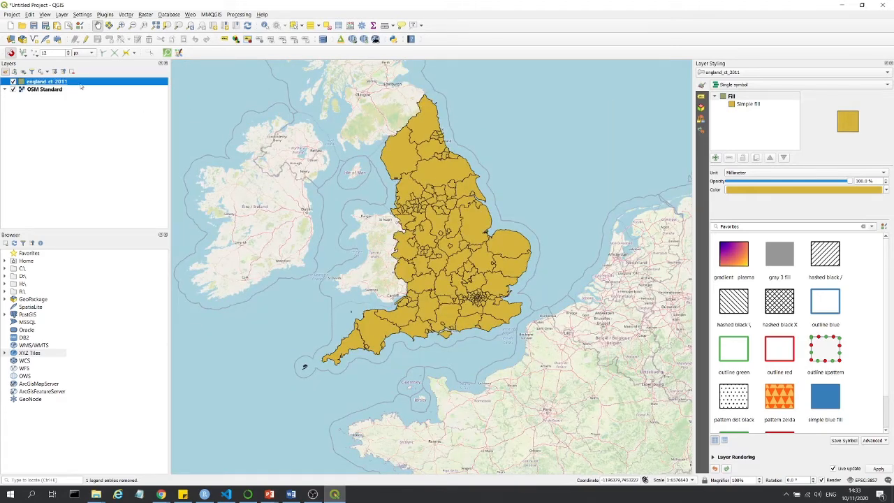
{"action": "left_click", "coordinate": [54, 90]}
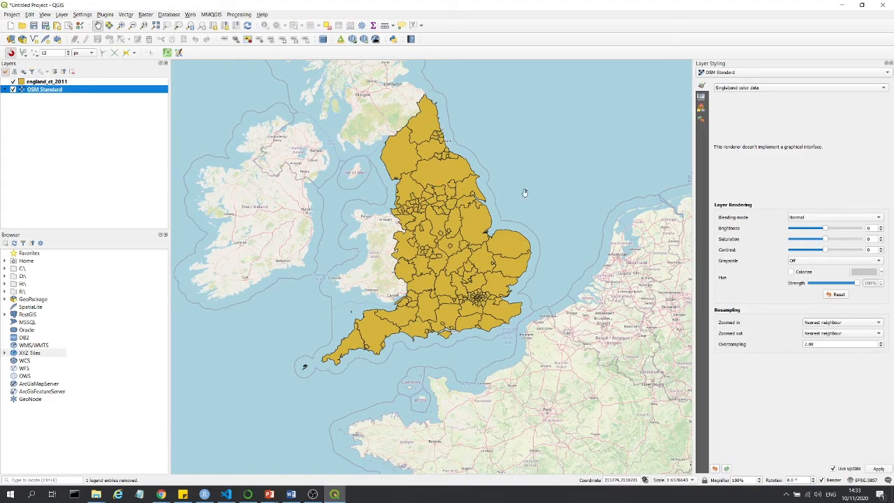
- Lower the fill opacity of the england_ct_2011 layer to about 55% so the OSM Standard basemap shows through
{"action": "scroll", "coordinate": [419, 239], "scroll_direction": "up", "scroll_amount": 5}
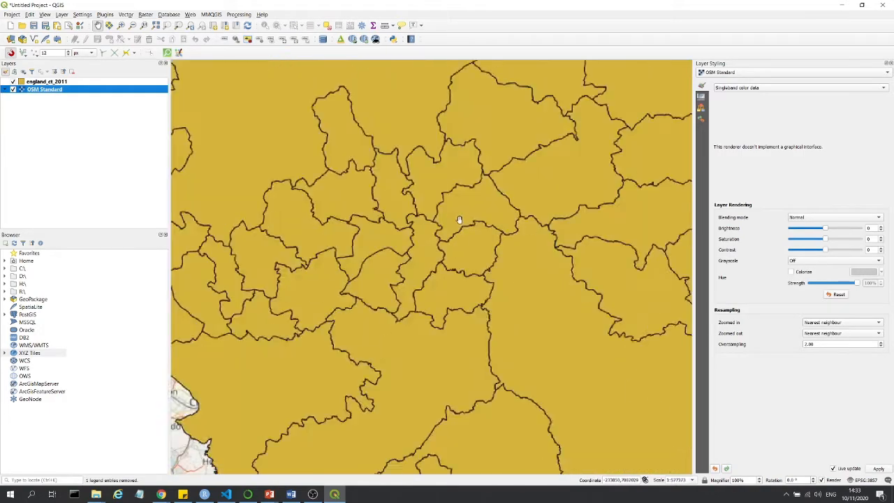
{"action": "scroll", "coordinate": [445, 310], "scroll_direction": "down", "scroll_amount": 3}
{"action": "scroll", "coordinate": [255, 260], "scroll_direction": "up", "scroll_amount": 2}
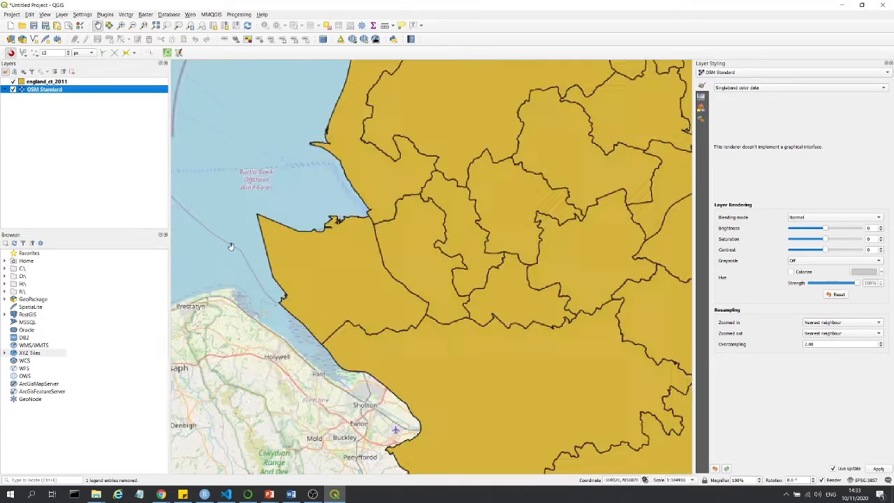
{"action": "left_click", "coordinate": [47, 83]}
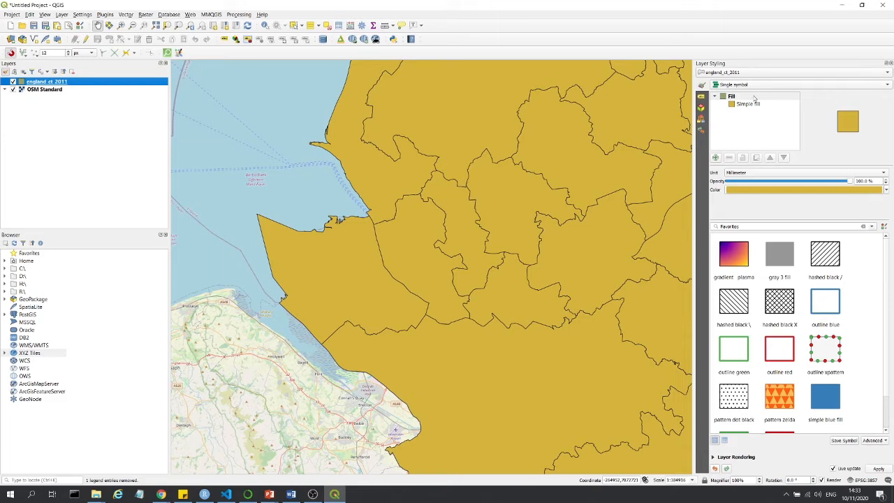
{"action": "left_click_drag", "start_coordinate": [851, 182], "coordinate": [798, 181]}
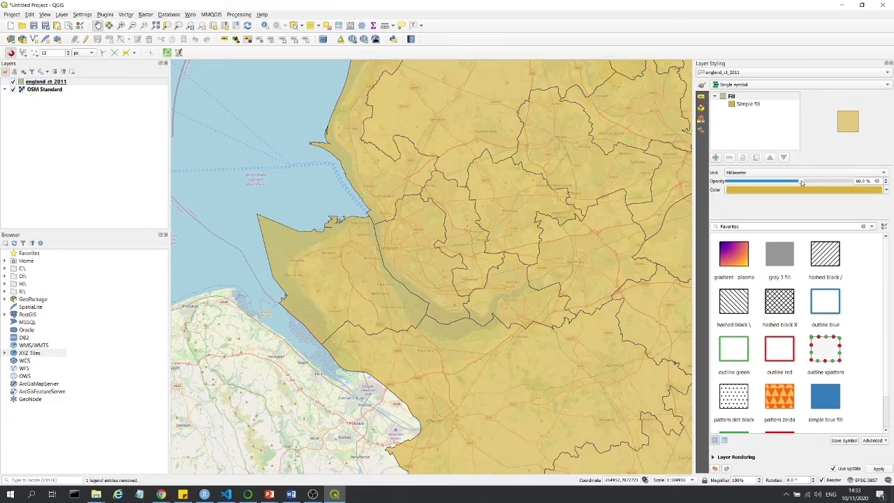
- Examine the semi-transparent england_ct_2011 boundaries against the basemap around Manchester and across England
{"action": "scroll", "coordinate": [285, 230], "scroll_direction": "down", "scroll_amount": 2}
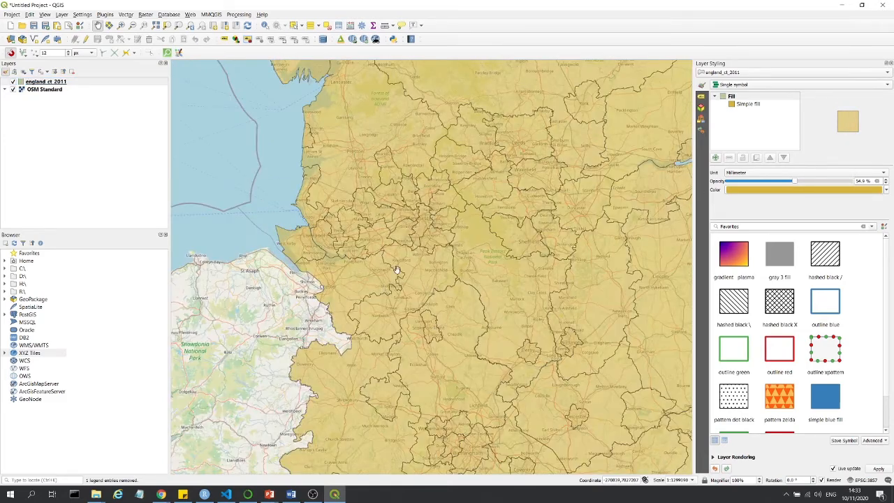
{"action": "scroll", "coordinate": [433, 205], "scroll_direction": "up", "scroll_amount": 2}
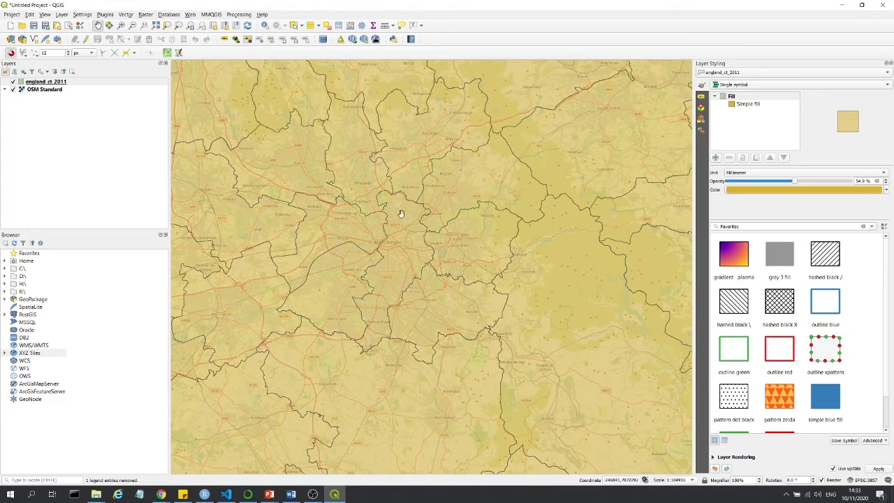
{"action": "scroll", "coordinate": [466, 195], "scroll_direction": "down", "scroll_amount": 3}
{"action": "scroll", "coordinate": [380, 175], "scroll_direction": "down", "scroll_amount": 1}
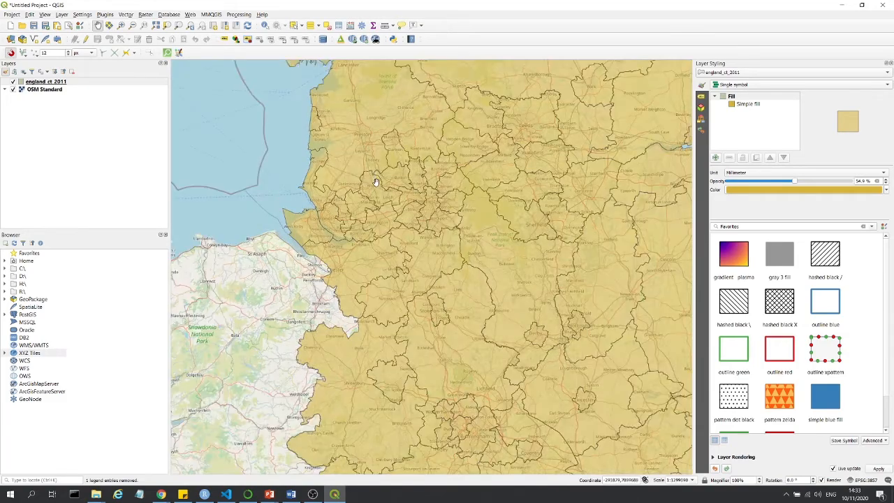
{"action": "scroll", "coordinate": [404, 183], "scroll_direction": "down", "scroll_amount": 3}
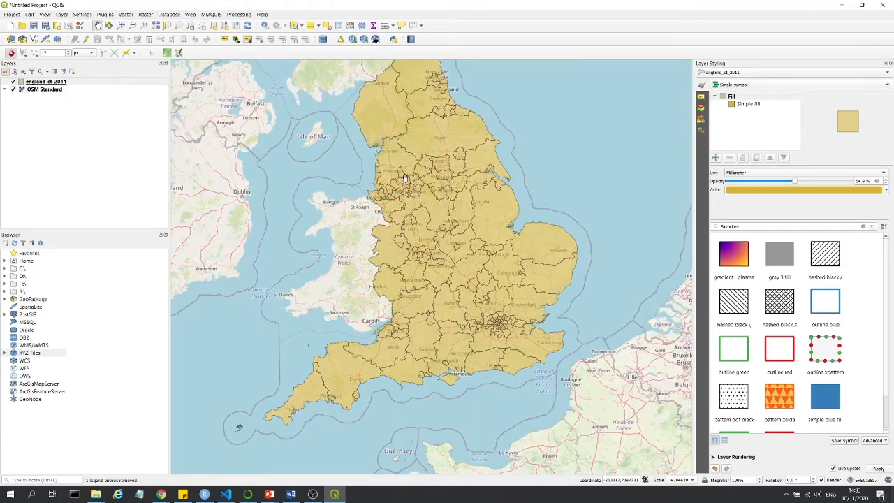
{"action": "scroll", "coordinate": [424, 180], "scroll_direction": "up", "scroll_amount": 2}
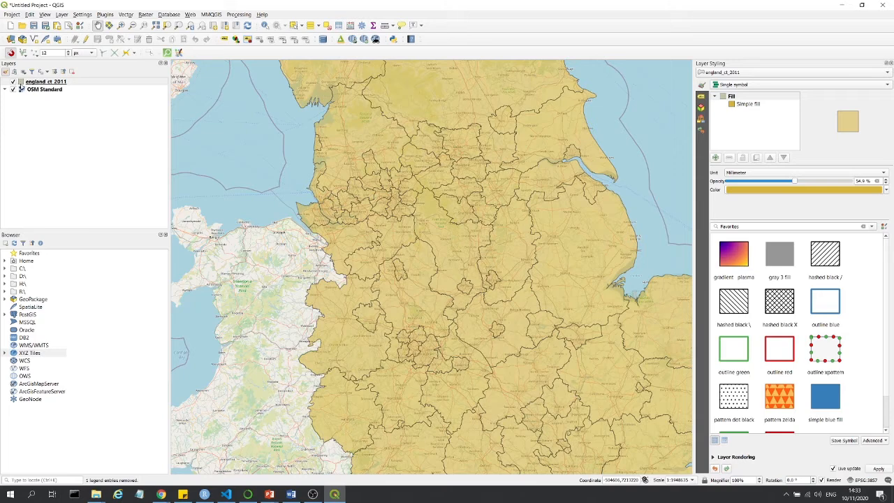
- Select several england_ct_2011 districts around Manchester one at a time on the map with the Select Features tool
{"action": "left_click", "coordinate": [21, 82]}
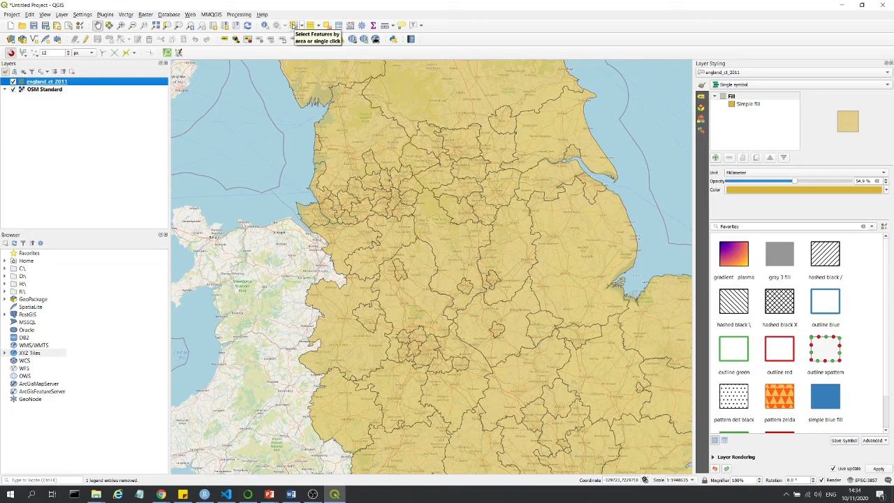
{"action": "left_click", "coordinate": [293, 25]}
{"action": "left_click", "coordinate": [385, 176]}
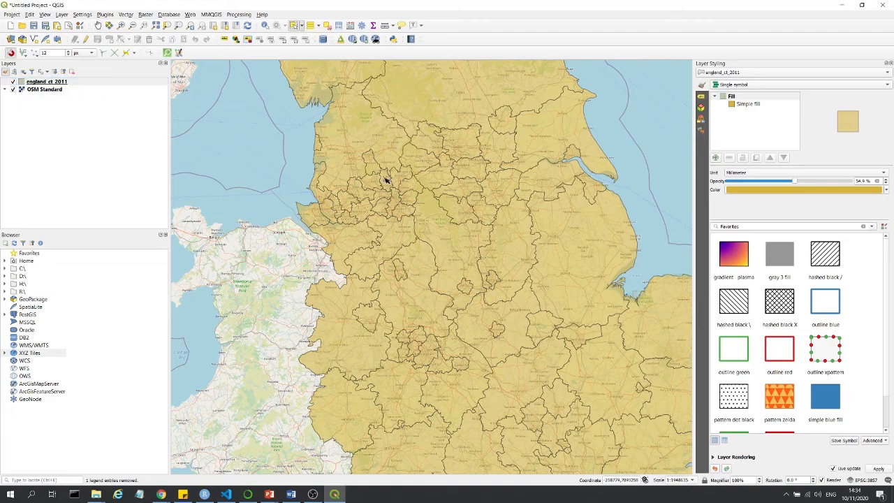
{"action": "scroll", "coordinate": [383, 187], "scroll_direction": "up", "scroll_amount": 3}
{"action": "left_click", "coordinate": [382, 198]}
{"action": "left_click", "coordinate": [367, 182]}
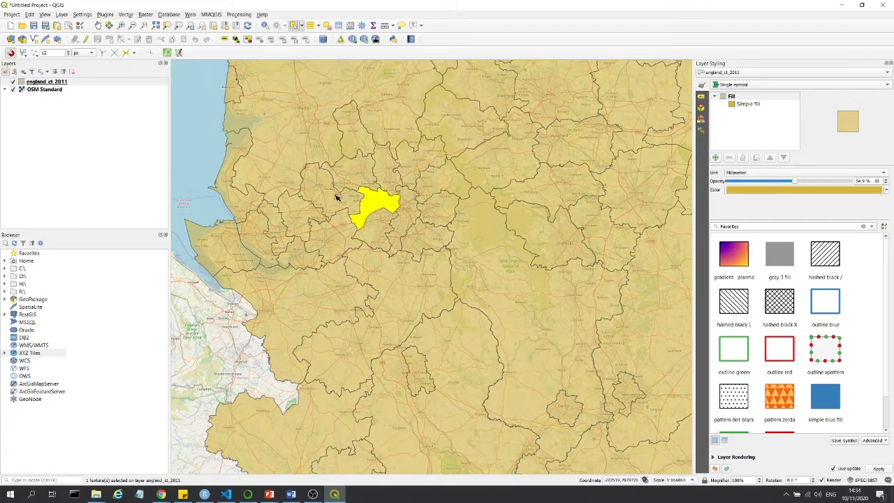
{"action": "left_click", "coordinate": [338, 196]}
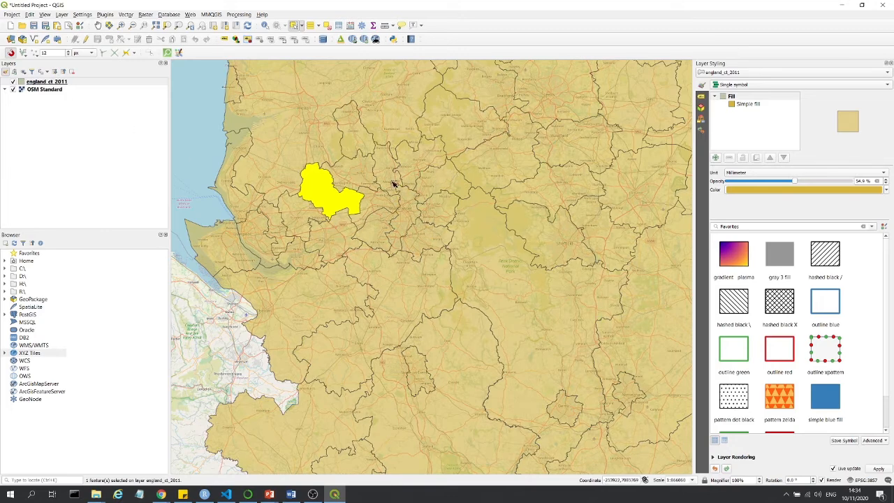
{"action": "left_click", "coordinate": [360, 173]}
{"action": "left_click", "coordinate": [361, 133]}
{"action": "left_click", "coordinate": [390, 172]}
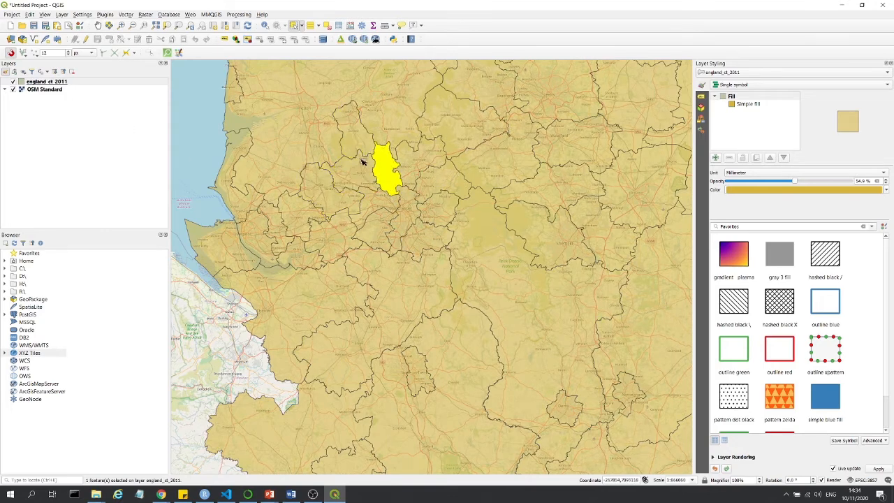
{"action": "left_click", "coordinate": [362, 178]}
{"action": "left_click", "coordinate": [381, 205]}
{"action": "left_click", "coordinate": [384, 231]}
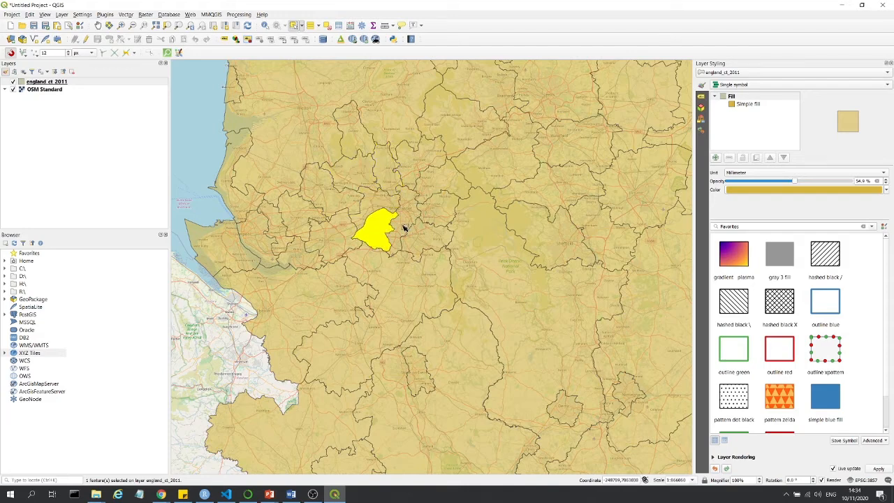
{"action": "left_click", "coordinate": [403, 228]}
- Try to select map features with OSM Standard as the active layer, and make england_ct_2011 active again
{"action": "scroll", "coordinate": [370, 200], "scroll_direction": "down", "scroll_amount": 1}
{"action": "left_click", "coordinate": [24, 91]}
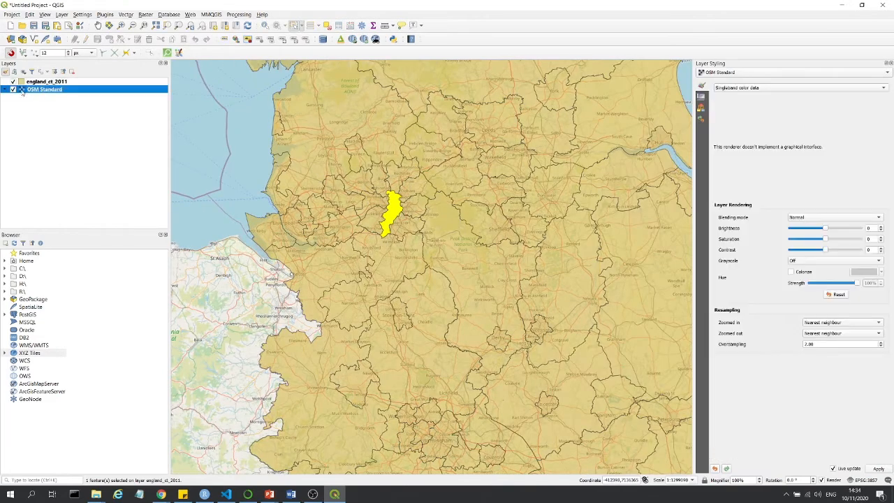
{"action": "left_click", "coordinate": [338, 255]}
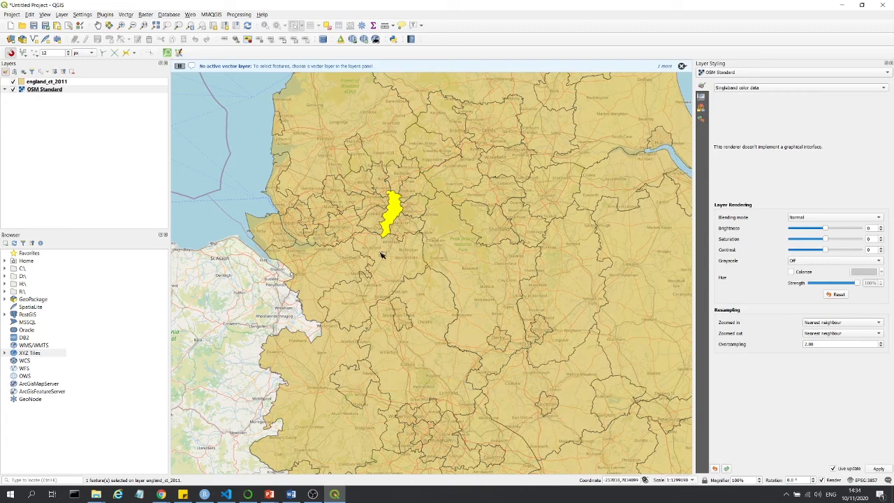
{"action": "left_click", "coordinate": [53, 92]}
{"action": "left_click", "coordinate": [274, 295]}
{"action": "left_click", "coordinate": [46, 81]}
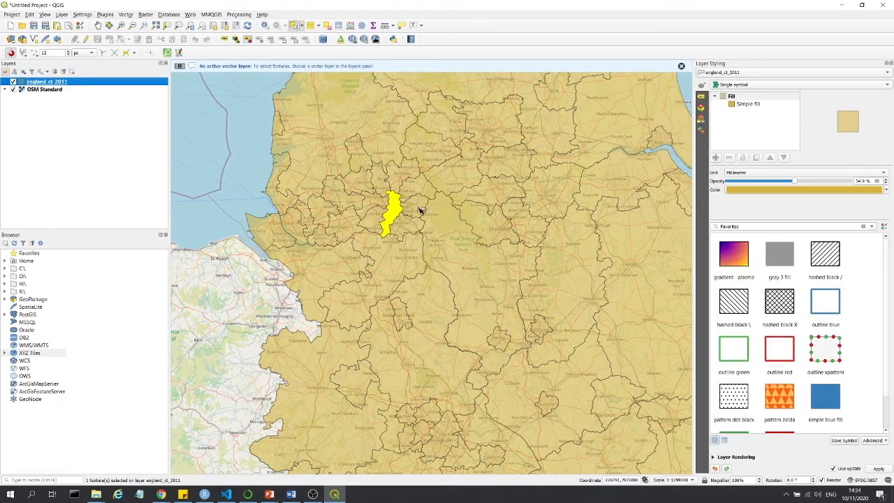
- Select individual districts north and east of Manchester on the map, ending with Oldham, and inspect its boundary
{"action": "scroll", "coordinate": [392, 203], "scroll_direction": "up", "scroll_amount": 3}
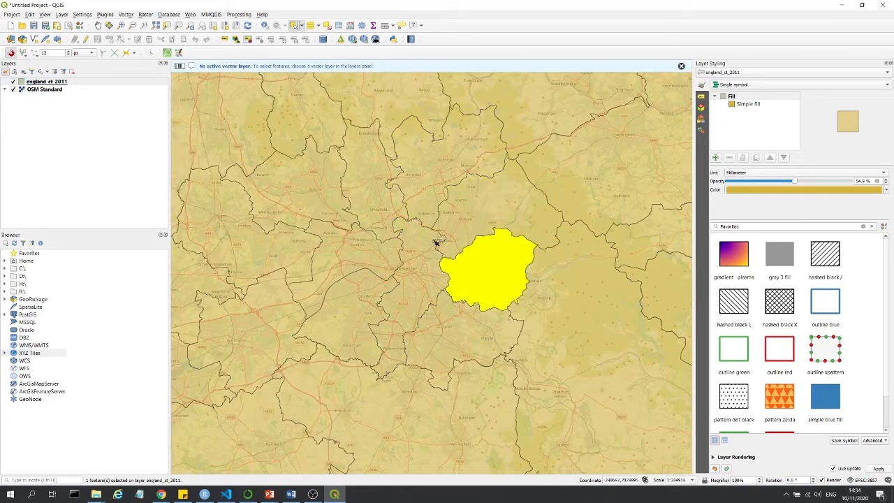
{"action": "left_click", "coordinate": [410, 141]}
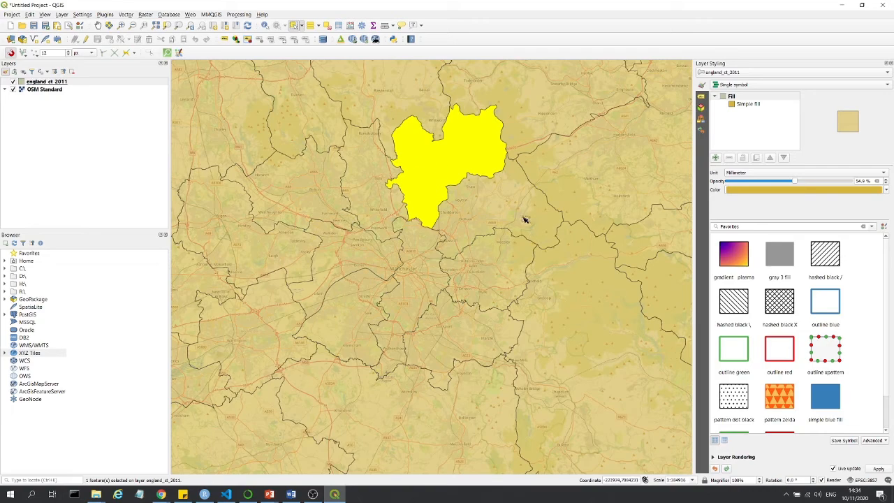
{"action": "left_click", "coordinate": [526, 246]}
{"action": "scroll", "coordinate": [543, 250], "scroll_direction": "up", "scroll_amount": 2}
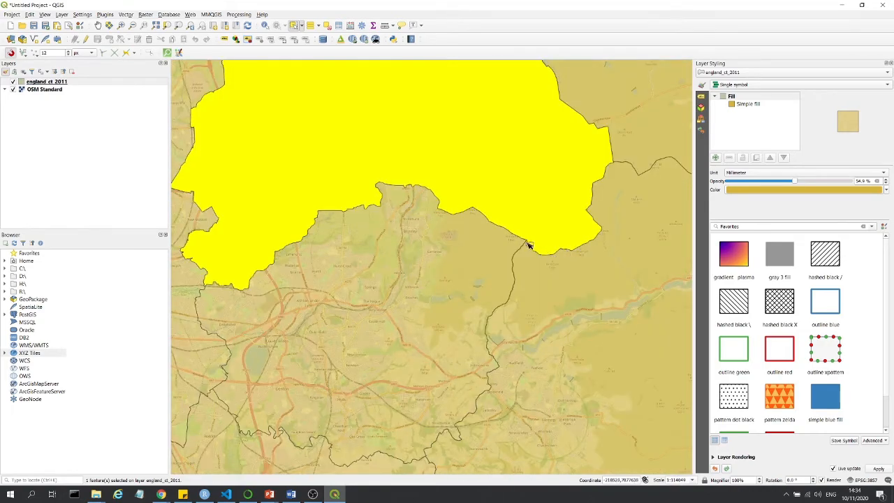
{"action": "scroll", "coordinate": [528, 241], "scroll_direction": "up", "scroll_amount": 4}
{"action": "scroll", "coordinate": [579, 245], "scroll_direction": "down", "scroll_amount": 4}
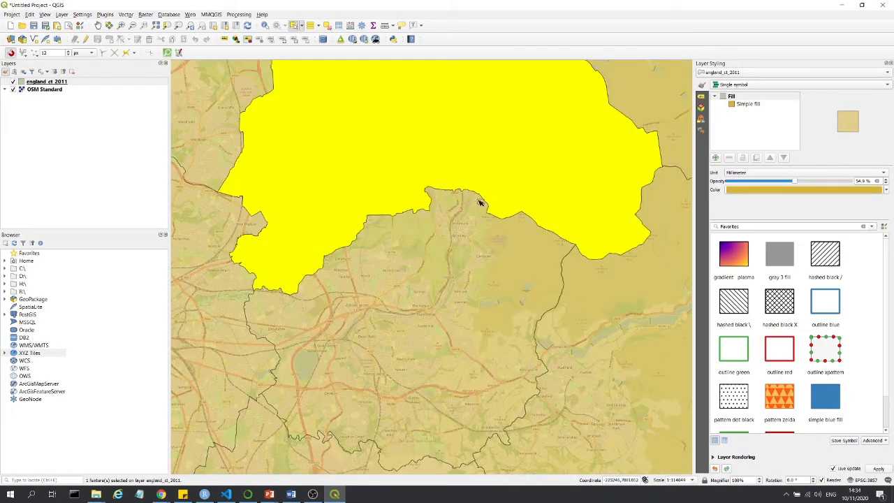
{"action": "scroll", "coordinate": [549, 259], "scroll_direction": "down", "scroll_amount": 5}
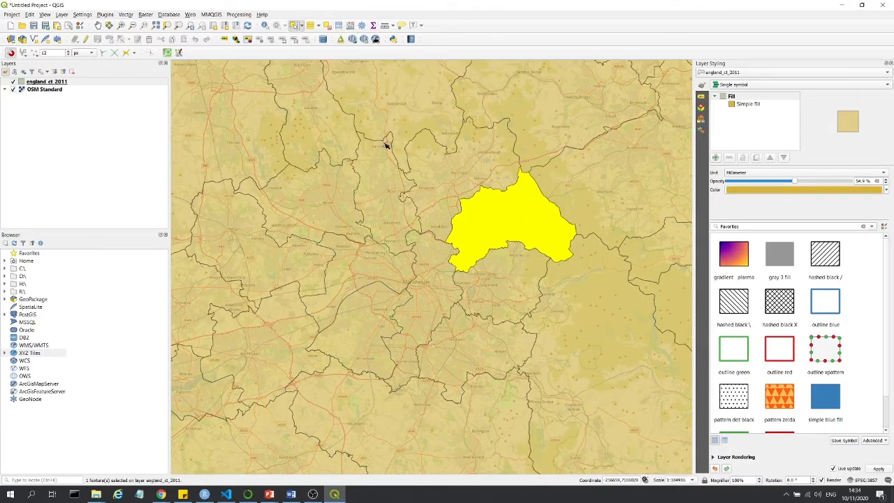
- Open the attribute table of the england_ct_2011 layer and bring it up in front of the map
{"action": "left_click", "coordinate": [338, 27]}
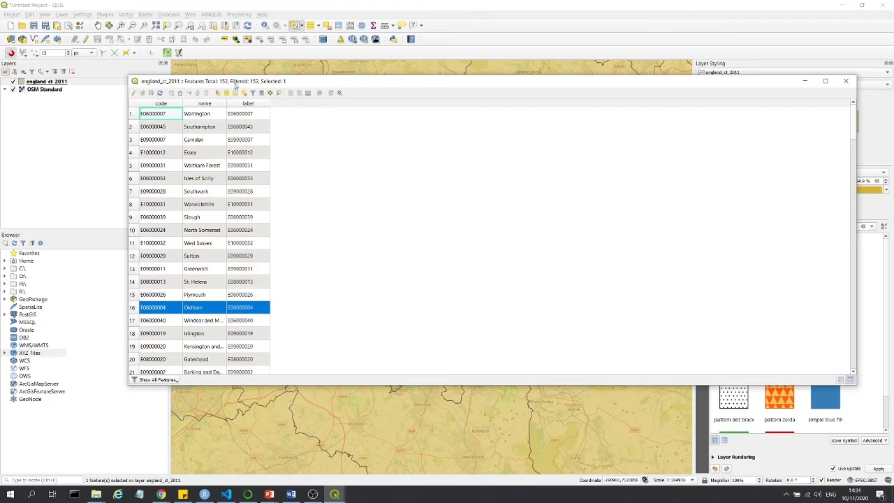
{"action": "left_click_drag", "start_coordinate": [236, 84], "coordinate": [524, 127]}
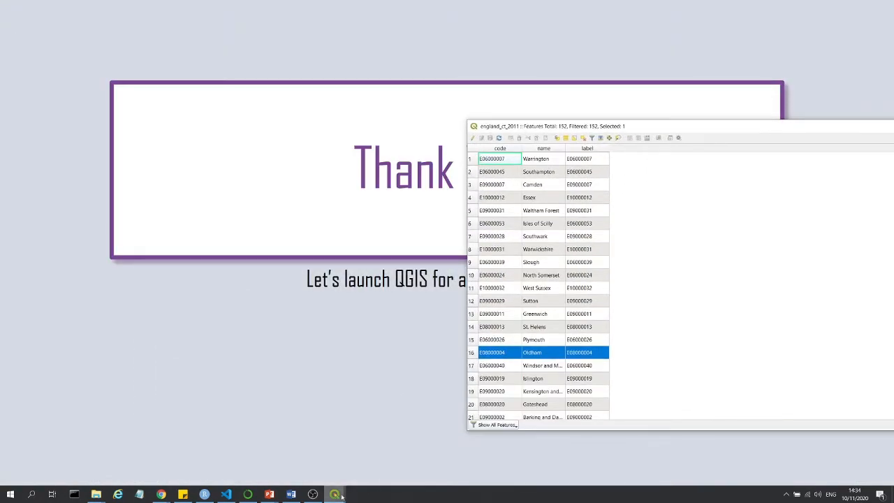
{"action": "mouse_move", "coordinate": [336, 494]}
{"action": "left_click", "coordinate": [294, 446]}
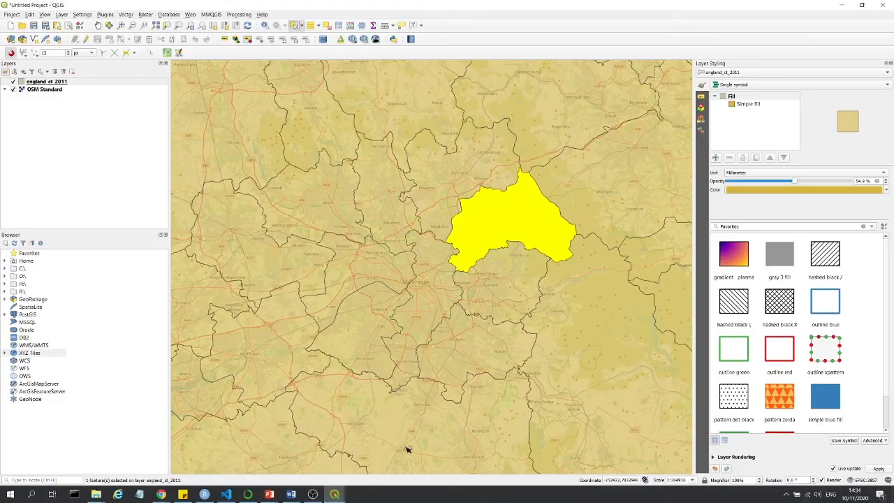
{"action": "left_click", "coordinate": [398, 445]}
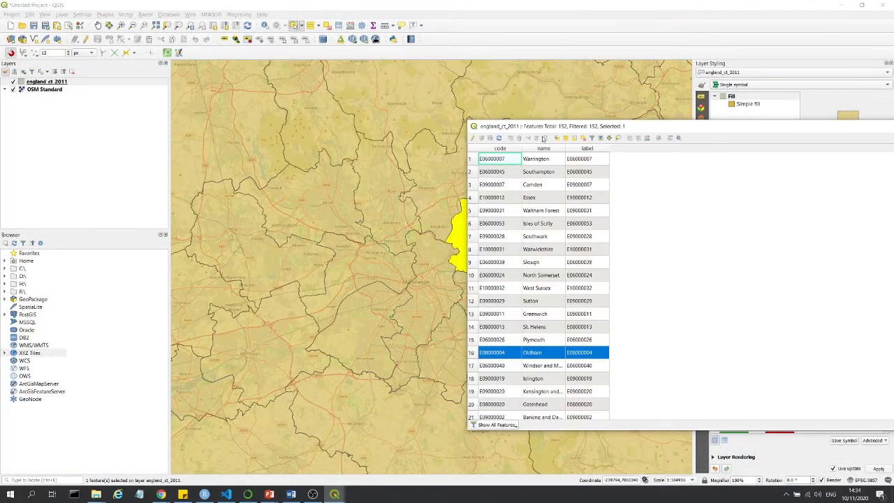
{"action": "mouse_move", "coordinate": [541, 125]}
{"action": "left_mouse_down"}
{"action": "mouse_move", "coordinate": [535, 120]}
{"action": "mouse_move", "coordinate": [578, 113]}
{"action": "mouse_move", "coordinate": [543, 119]}
{"action": "left_mouse_up"}
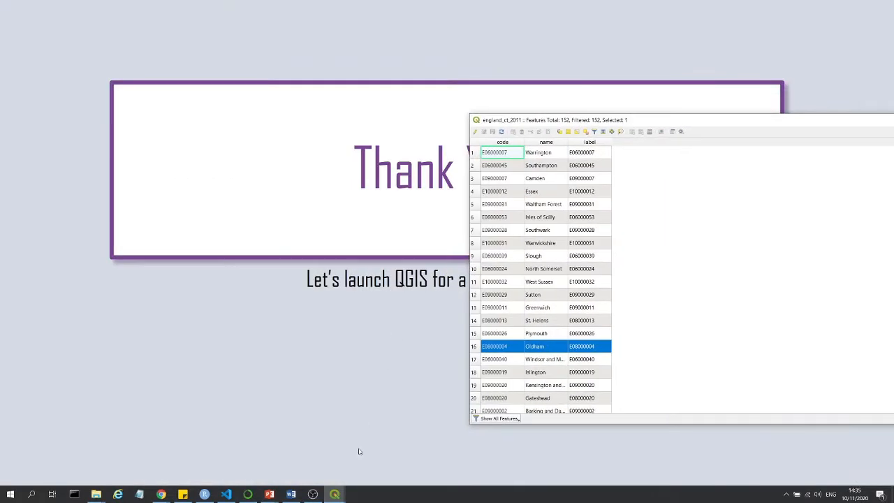
- Narrow the attribute table window and place it beside the highlighted Oldham polygon so both can be seen together
{"action": "left_click_drag", "start_coordinate": [670, 120], "coordinate": [288, 89]}
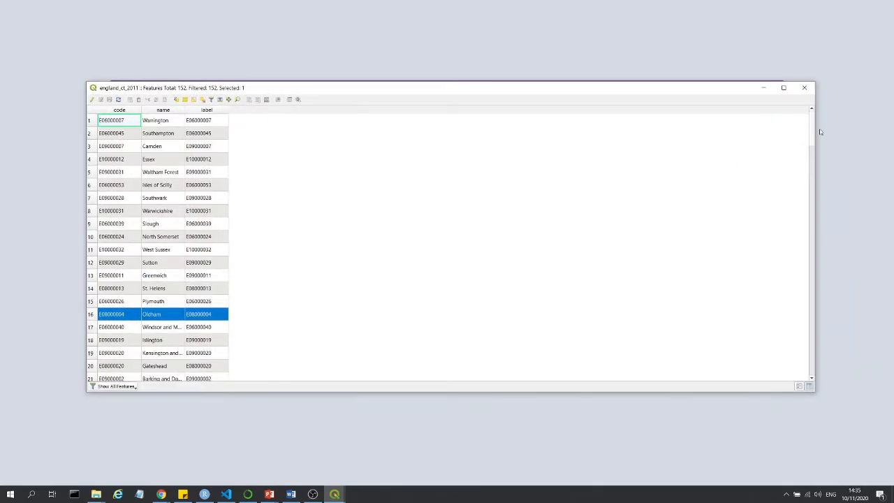
{"action": "left_click_drag", "start_coordinate": [815, 131], "coordinate": [353, 120]}
{"action": "left_click_drag", "start_coordinate": [274, 89], "coordinate": [596, 95]}
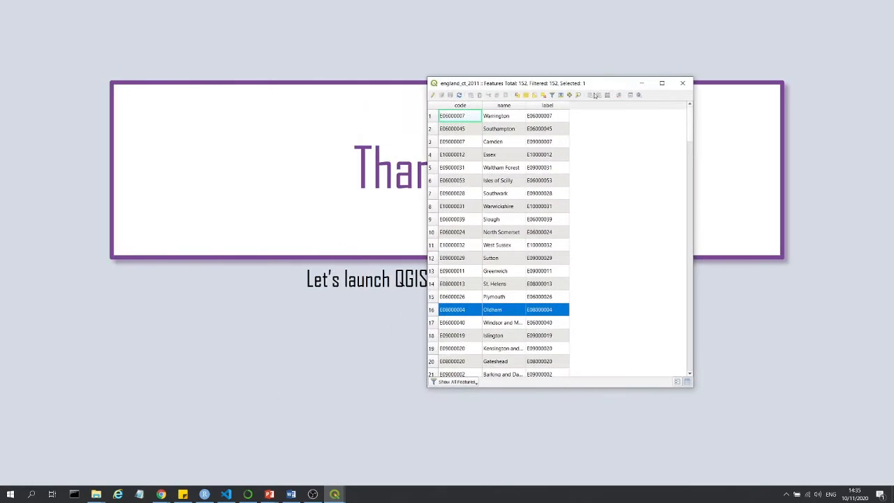
{"action": "mouse_move", "coordinate": [335, 493]}
{"action": "left_click", "coordinate": [299, 455]}
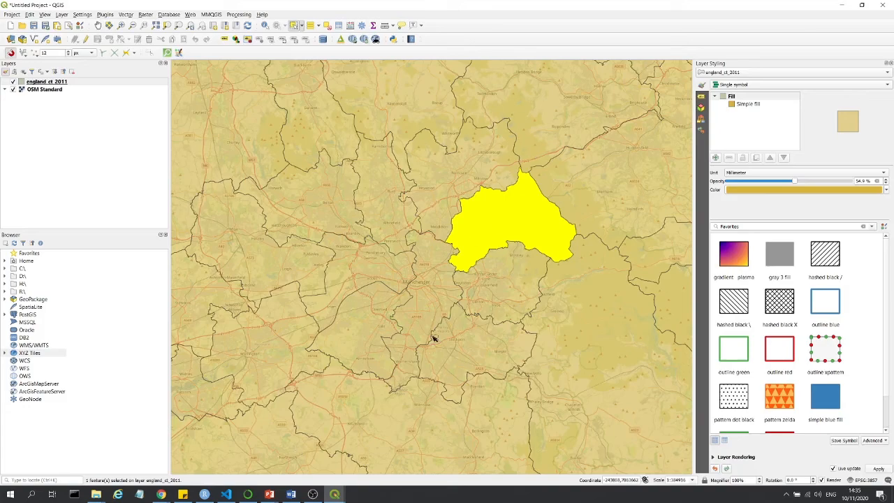
{"action": "left_click", "coordinate": [378, 458]}
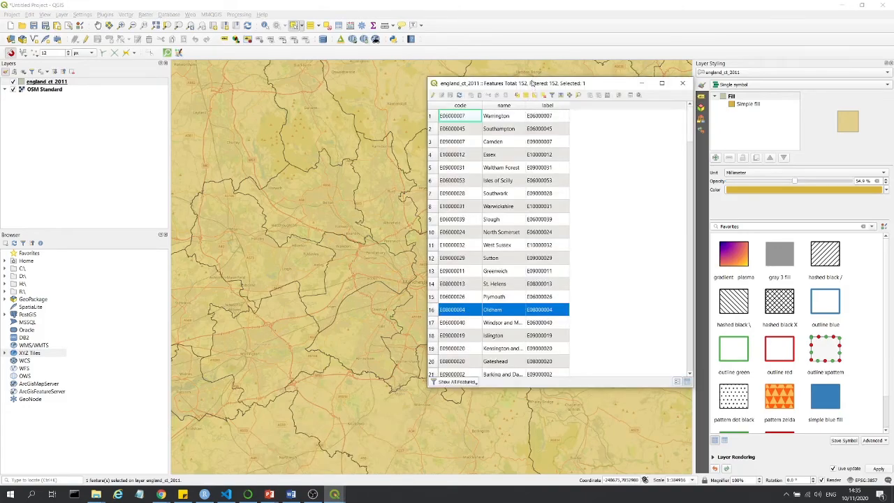
{"action": "left_click_drag", "start_coordinate": [533, 83], "coordinate": [199, 98]}
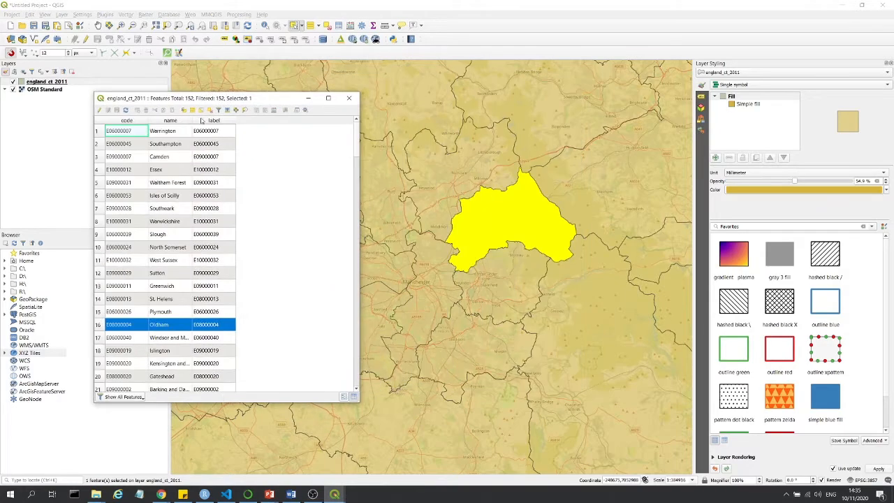
- Select Warrington by its row in the attribute table, and select the Rochdale district on the map
{"action": "left_click", "coordinate": [99, 131]}
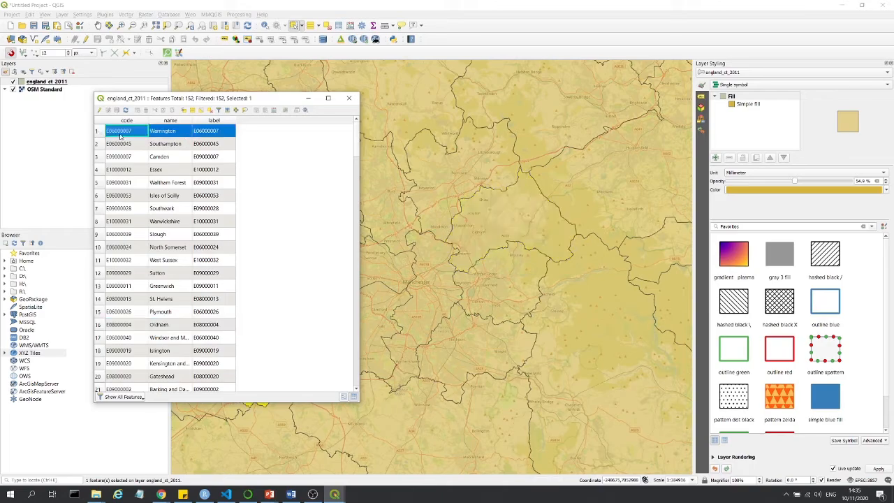
{"action": "left_click", "coordinate": [468, 235]}
{"action": "left_click", "coordinate": [449, 193]}
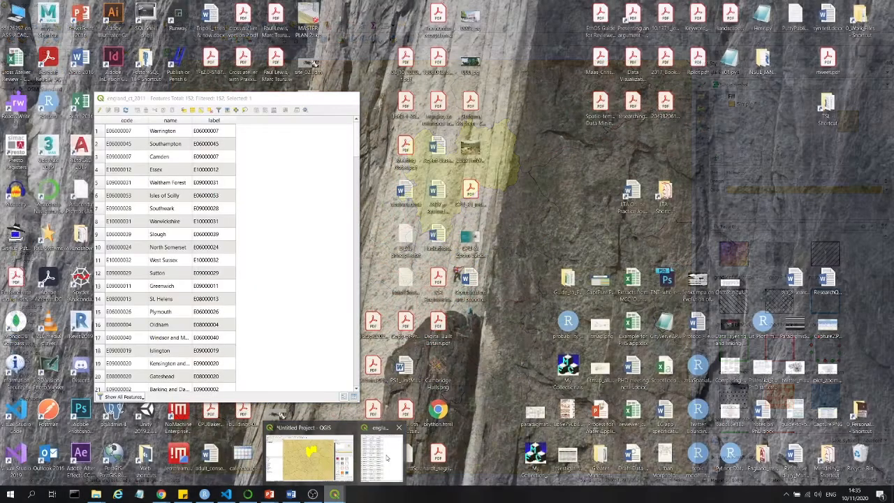
- Select the Manchester district on the map, locate its highlighted row in the attribute table, and move the table clear of the districts
{"action": "left_click", "coordinate": [373, 458]}
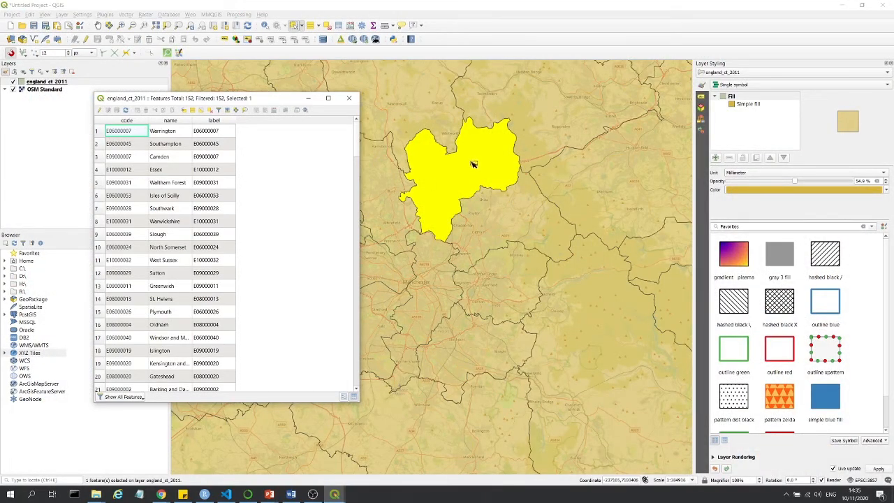
{"action": "left_click", "coordinate": [431, 288]}
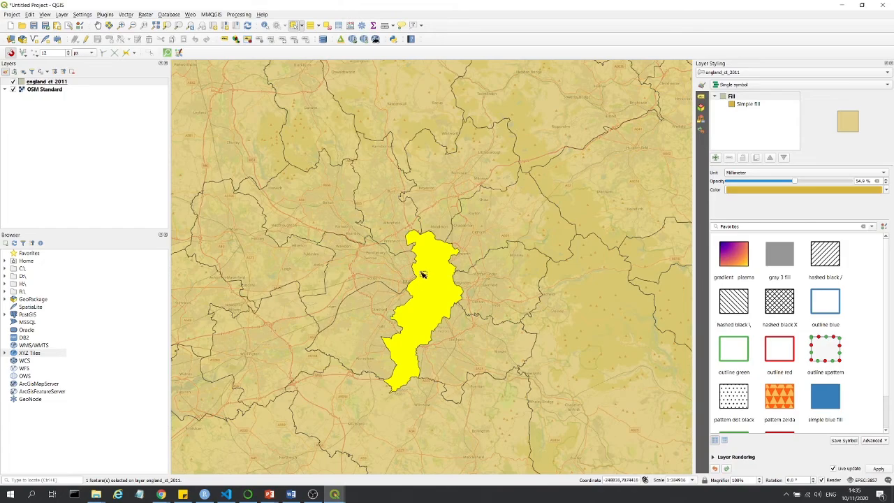
{"action": "mouse_move", "coordinate": [335, 494]}
{"action": "left_click", "coordinate": [377, 454]}
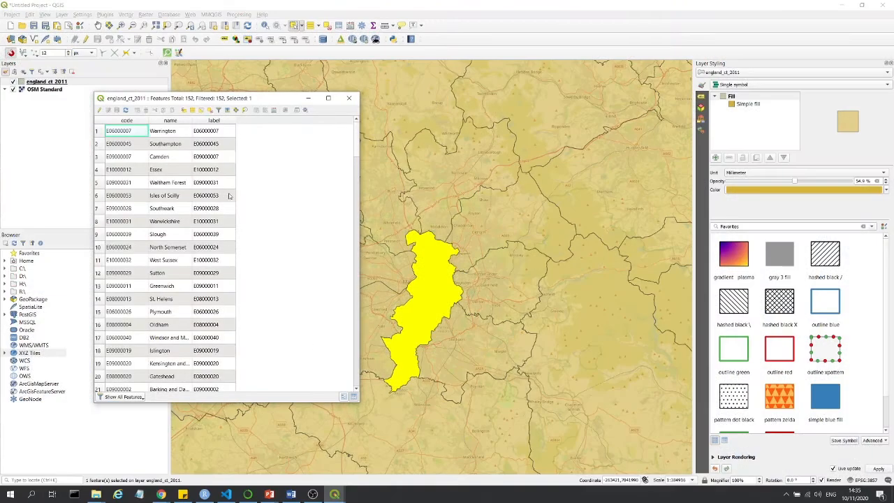
{"action": "scroll", "coordinate": [229, 196], "scroll_direction": "down", "scroll_amount": 7}
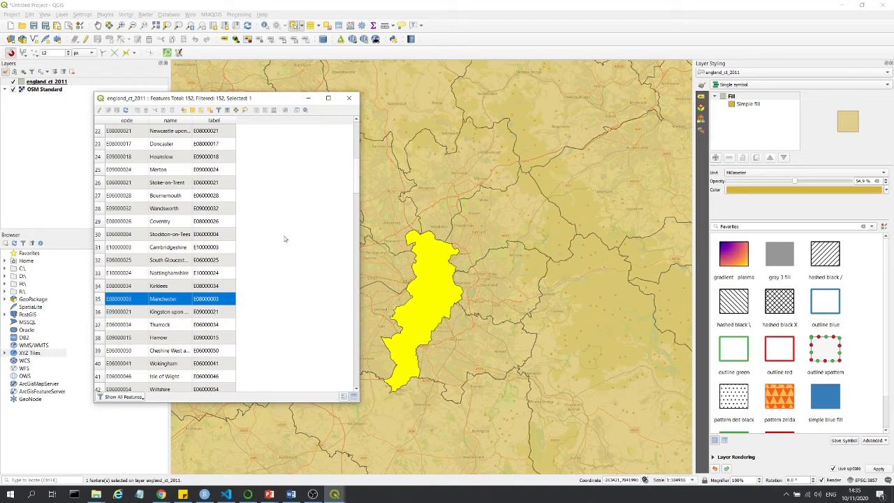
{"action": "left_click_drag", "start_coordinate": [275, 101], "coordinate": [659, 105]}
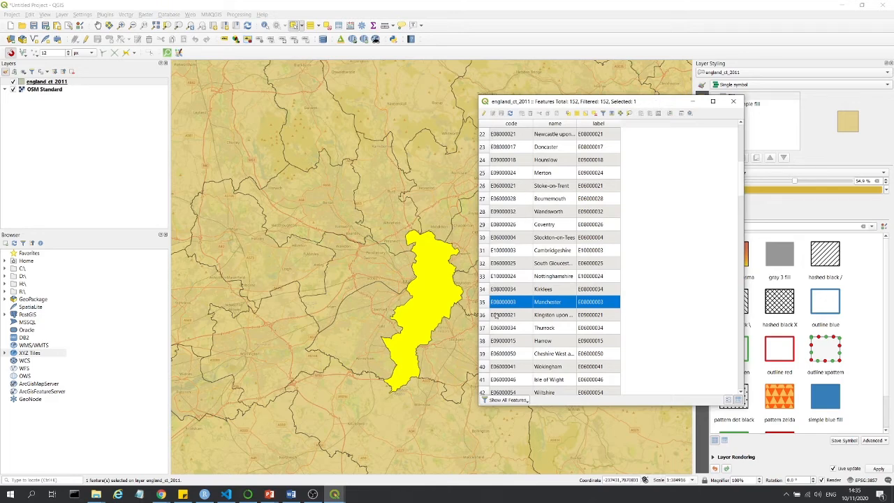
- Select Salford, replace it with an area selection of Manchester and its surrounding districts, and add Wigan to that selection
{"action": "left_click", "coordinate": [364, 278]}
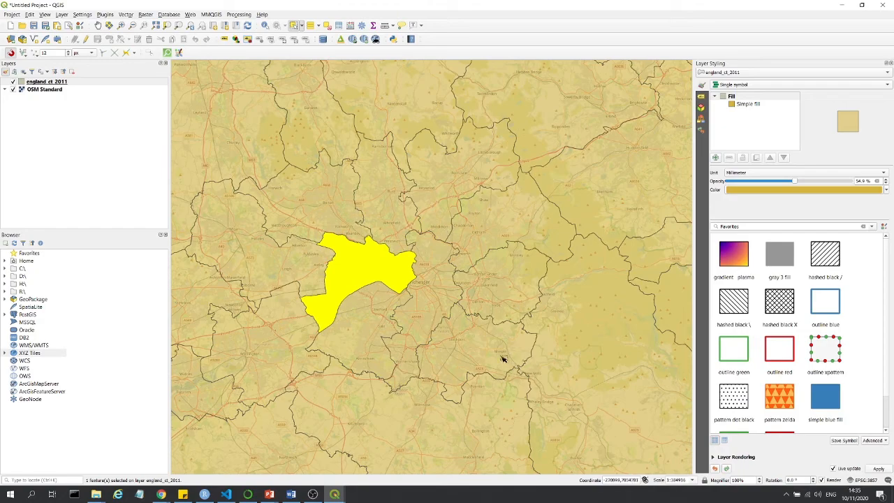
{"action": "left_click_drag", "start_coordinate": [501, 356], "coordinate": [356, 213]}
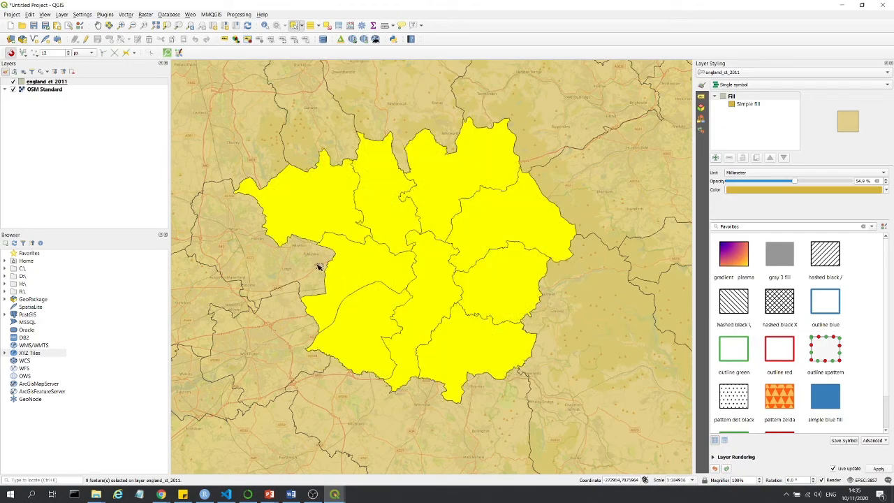
{"action": "left_click", "coordinate": [317, 267], "text": "shift"}
- Look through the attribute table for the highlighted rows of the selected districts, and close the table to view the whole selection on the map
{"action": "mouse_move", "coordinate": [335, 494]}
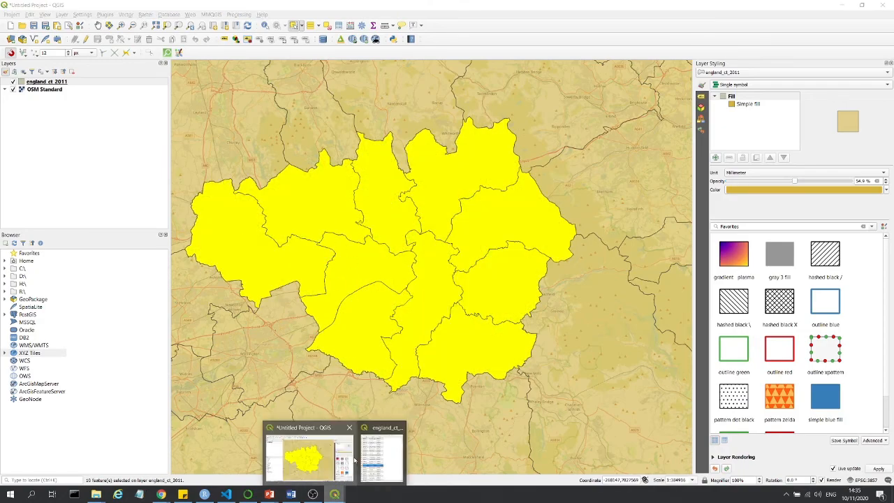
{"action": "left_click", "coordinate": [380, 456]}
{"action": "scroll", "coordinate": [705, 183], "scroll_direction": "down", "scroll_amount": 5}
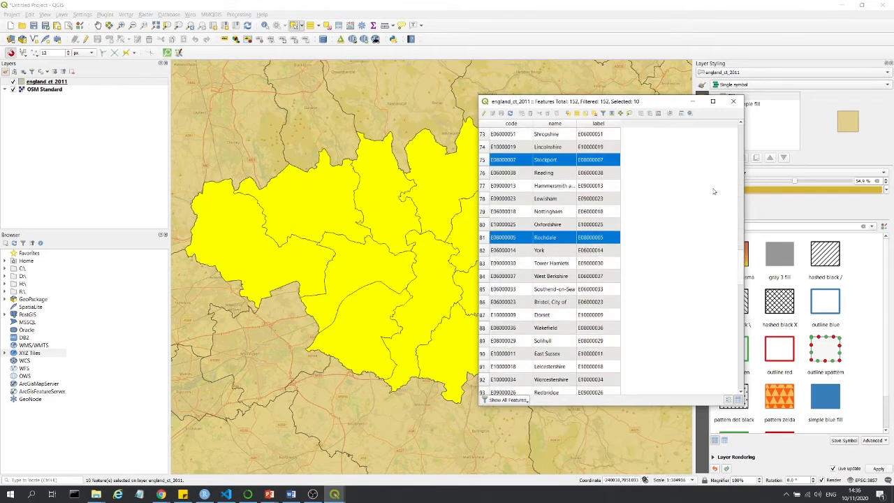
{"action": "scroll", "coordinate": [551, 186], "scroll_direction": "up", "scroll_amount": 1}
{"action": "scroll", "coordinate": [579, 272], "scroll_direction": "up", "scroll_amount": 1}
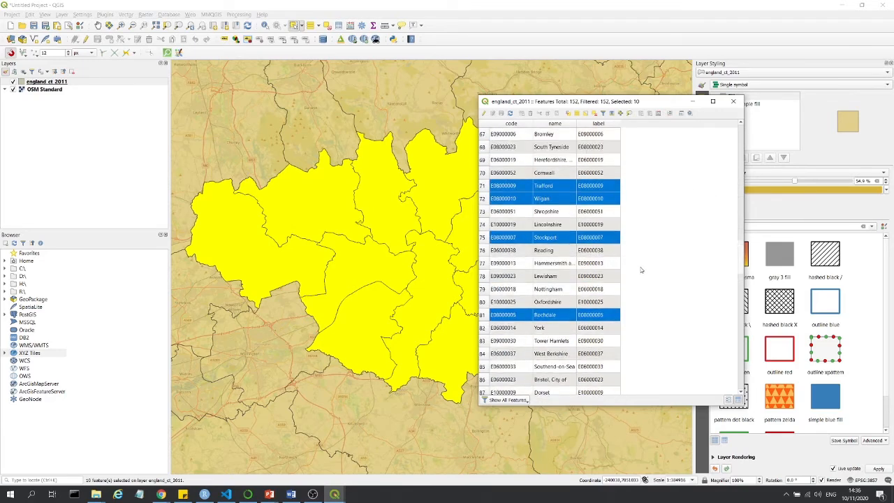
{"action": "scroll", "coordinate": [671, 244], "scroll_direction": "down", "scroll_amount": 18}
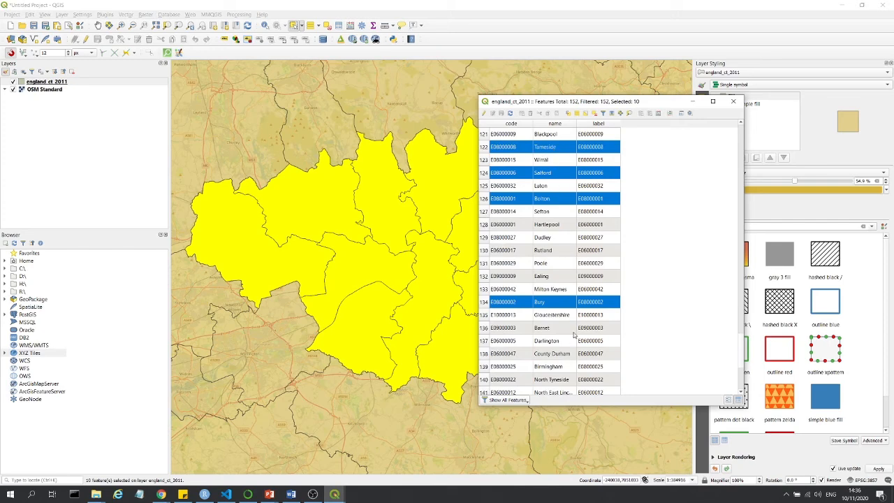
{"action": "scroll", "coordinate": [702, 251], "scroll_direction": "up", "scroll_amount": 20}
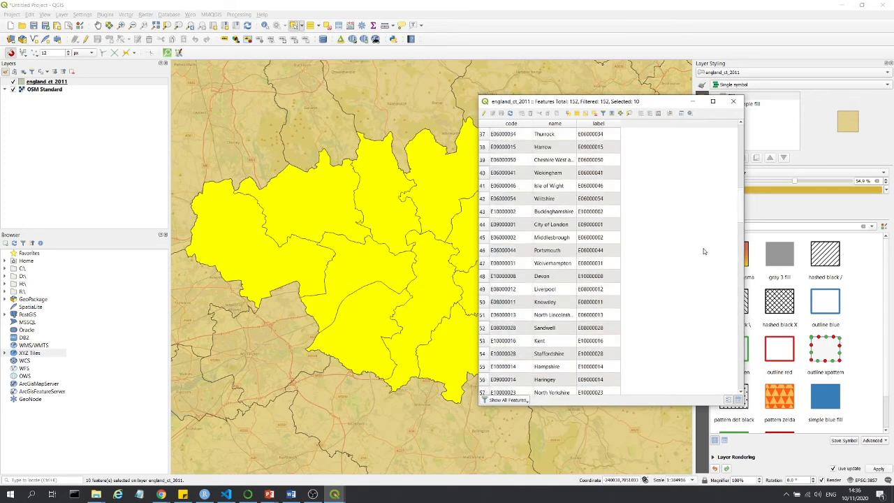
{"action": "scroll", "coordinate": [705, 251], "scroll_direction": "up", "scroll_amount": 1}
{"action": "left_click", "coordinate": [733, 102]}
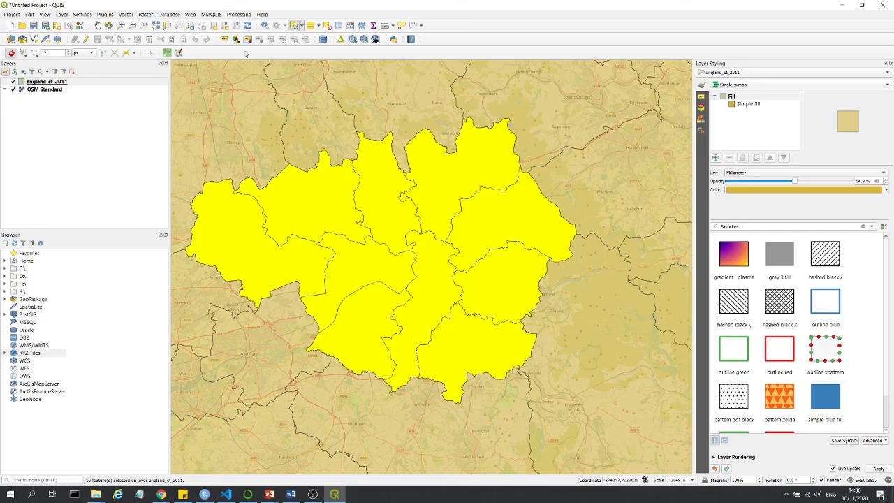
{"action": "scroll", "coordinate": [490, 212], "scroll_direction": "down", "scroll_amount": 1}
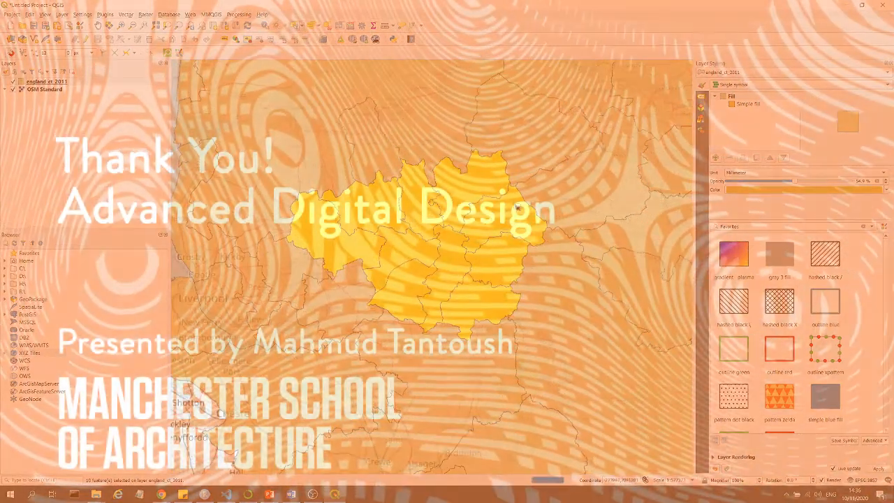